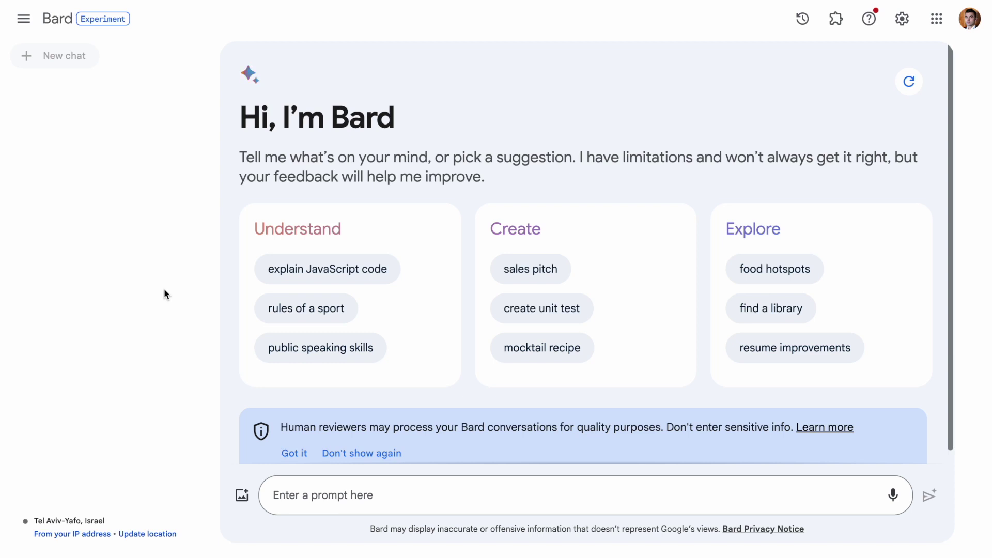
# Step: Ask Bard to write a product design strategy for a food delivery app in the US market
pyautogui.click(320, 496)
pyautogui.write('write pro')
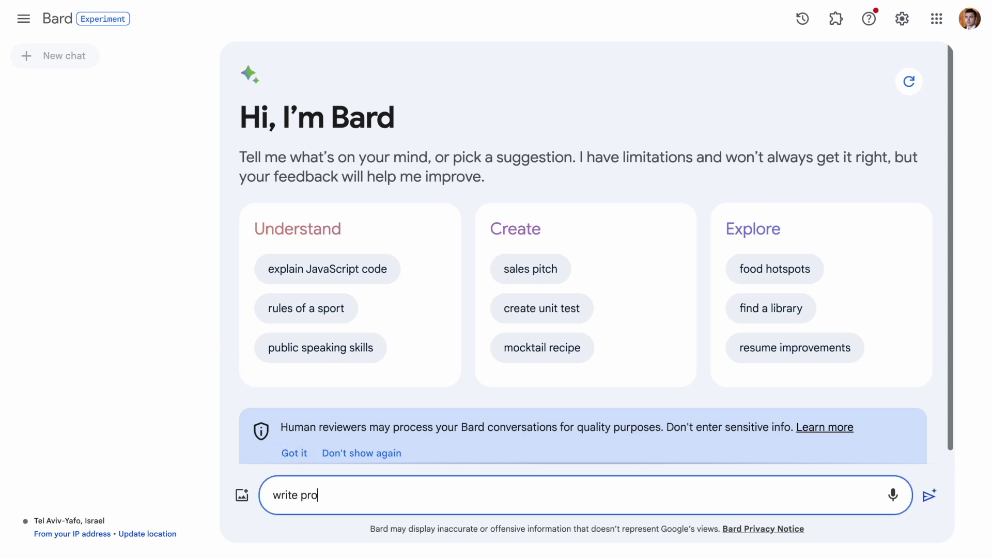
pyautogui.write('duct design strategy for a food delivery app for the US')
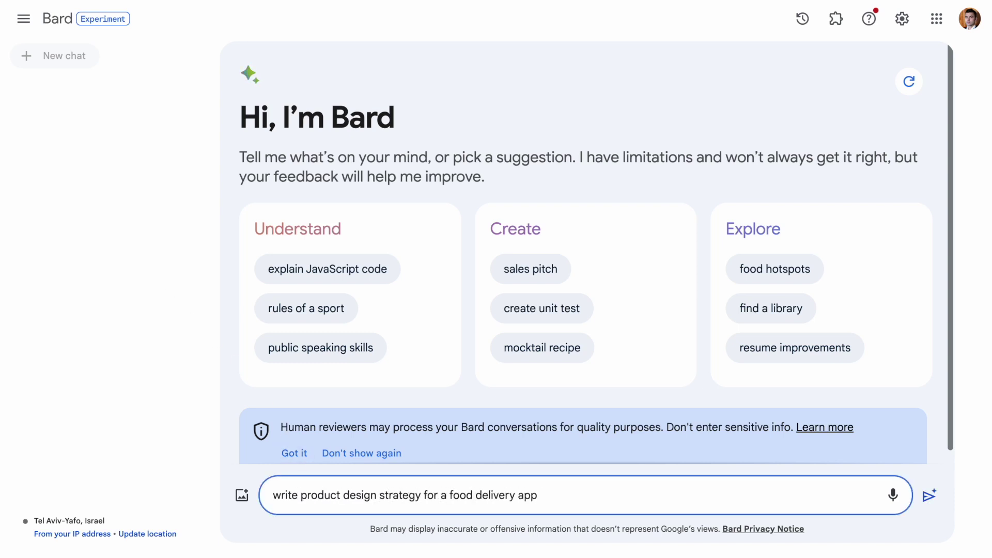
pyautogui.write(' market')
pyautogui.click(926, 499)
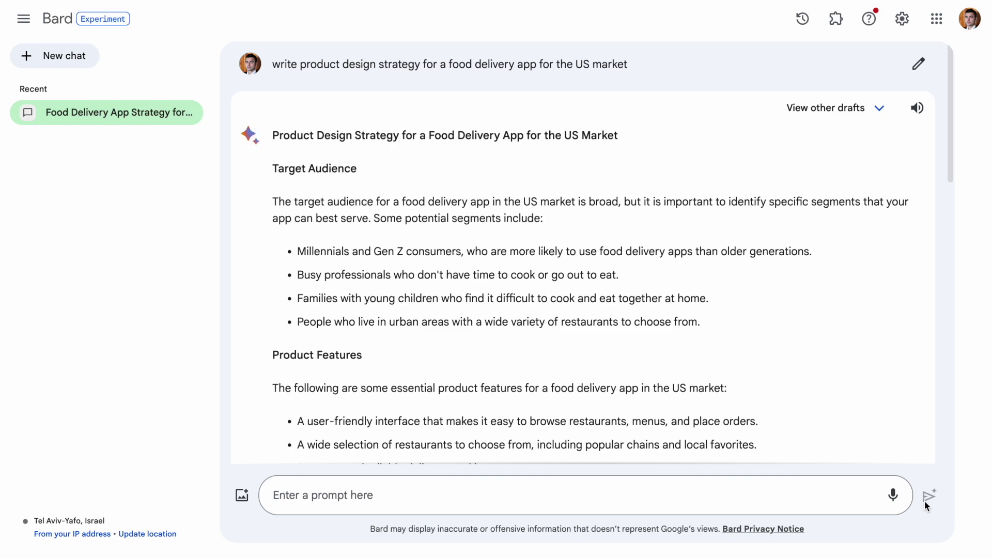
# Step: Read through the strategy answer down to its marketing strategies and conclusion
pyautogui.scroll(-1, 552, 312)
pyautogui.scroll(-2, 551, 311)
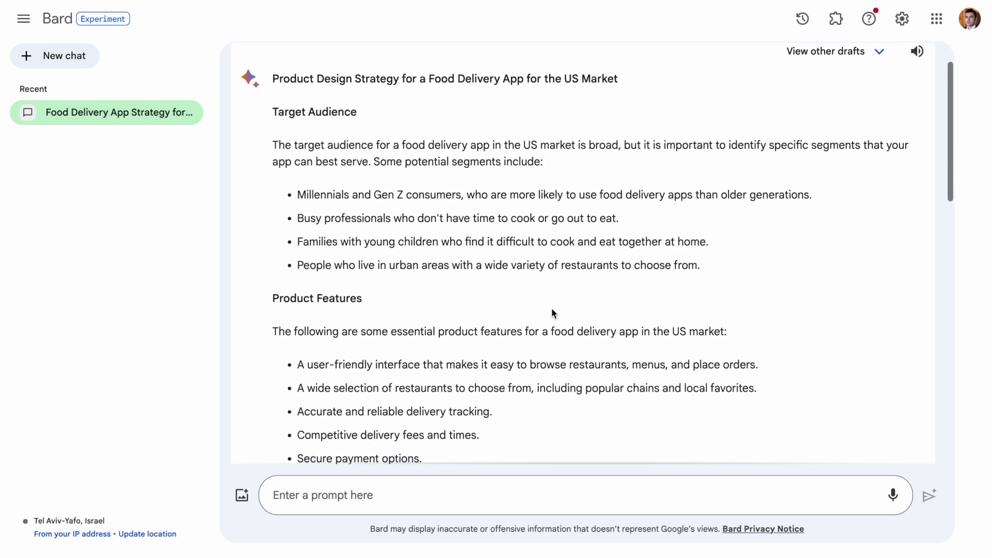
pyautogui.scroll(-1, 551, 308)
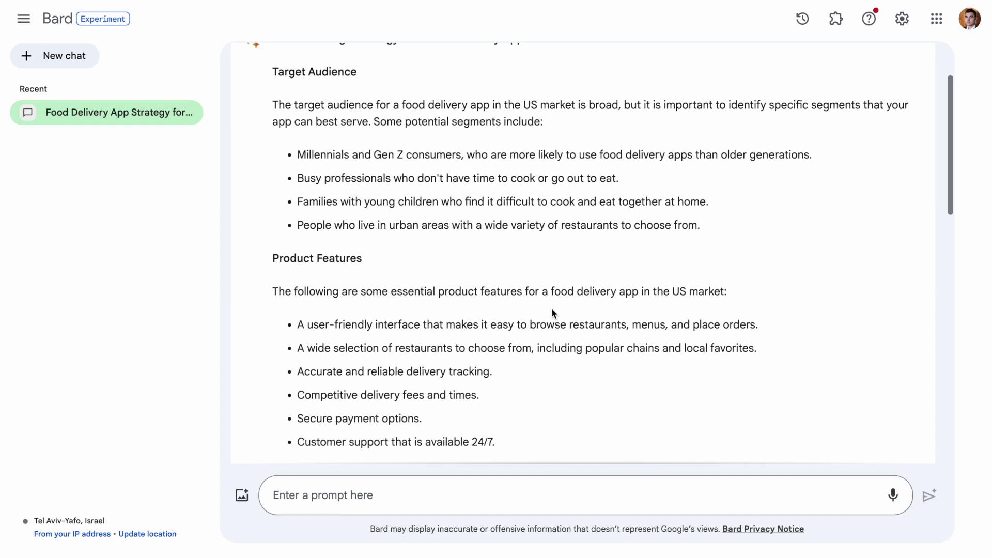
pyautogui.scroll(-4, 358, 262)
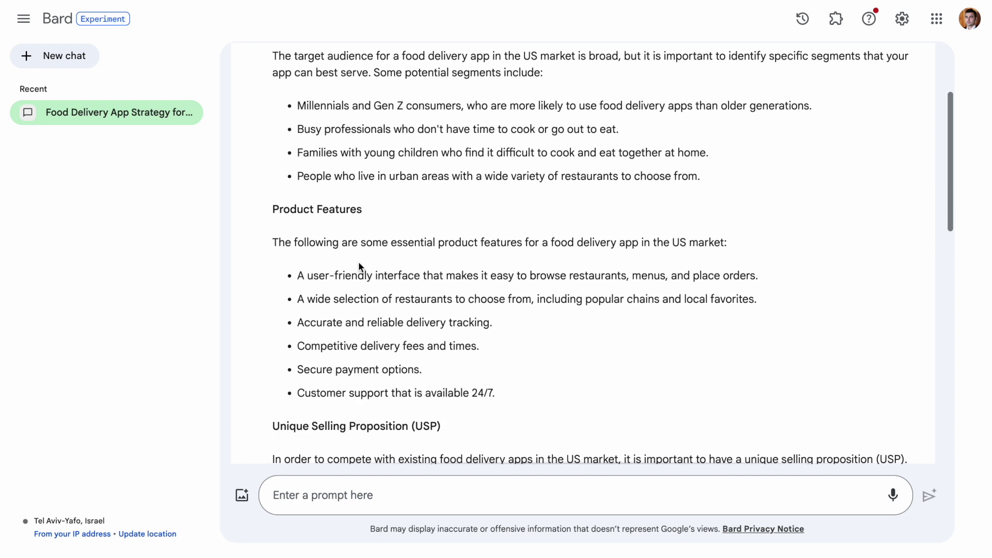
pyautogui.scroll(-5, 359, 263)
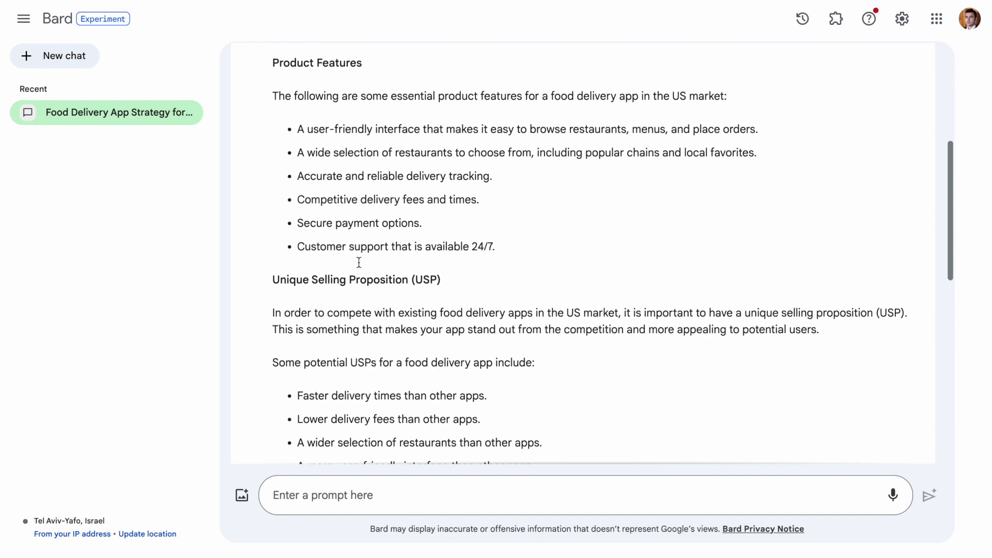
pyautogui.scroll(-9, 358, 261)
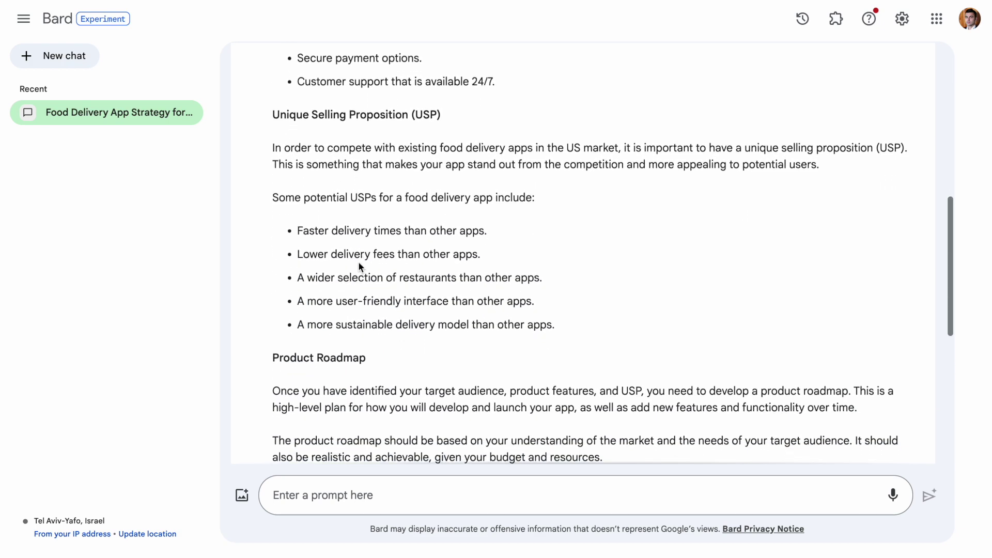
pyautogui.scroll(-6, 359, 265)
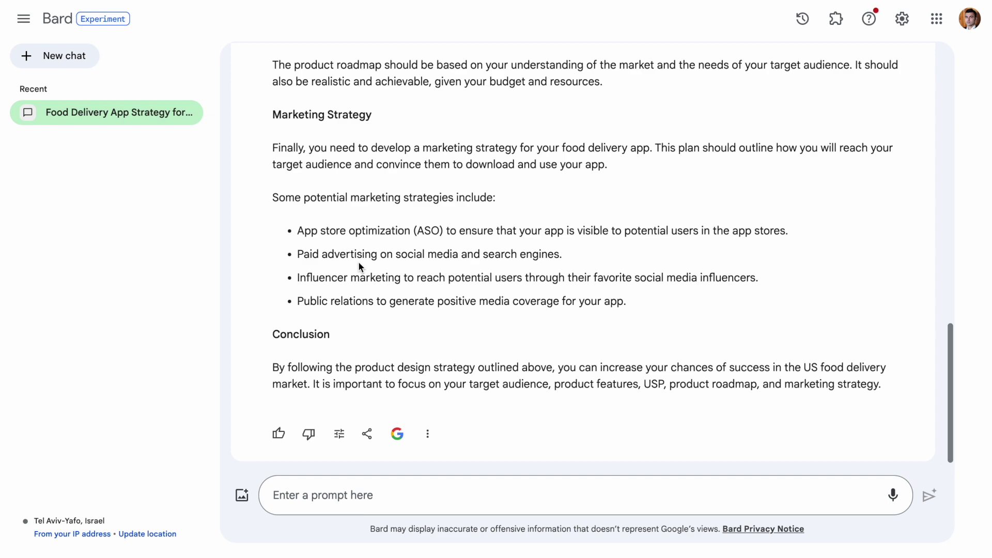
pyautogui.scroll(10, 358, 262)
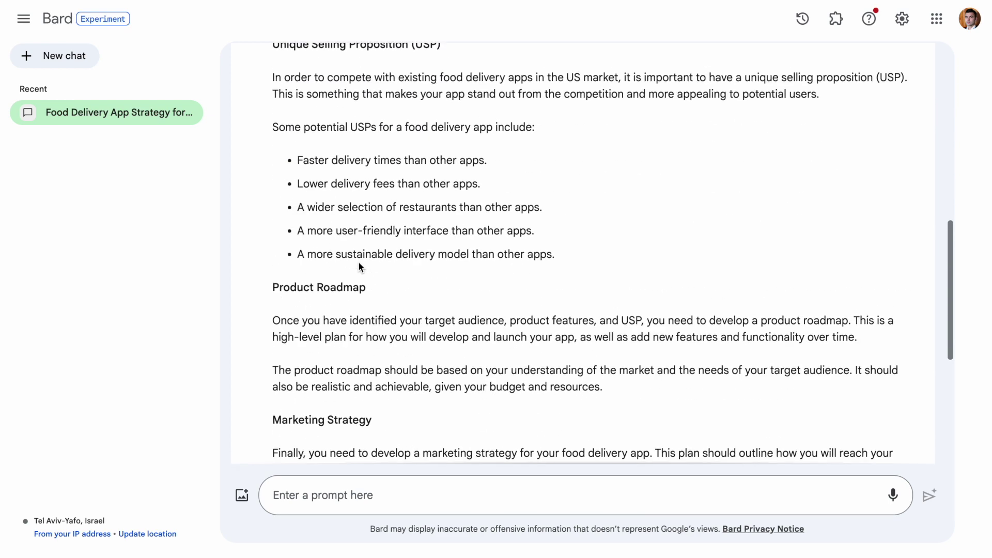
pyautogui.scroll(11, 358, 261)
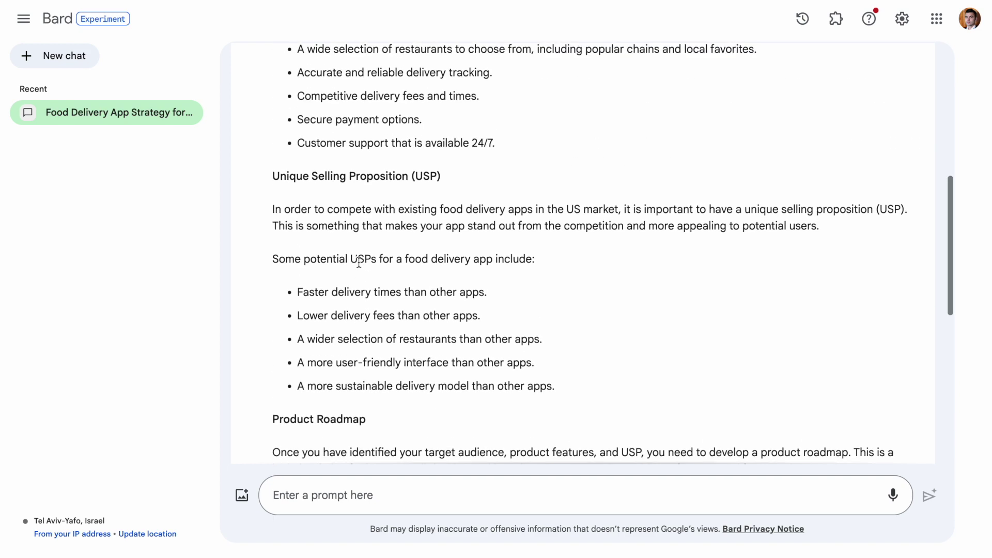
pyautogui.scroll(-20, 358, 261)
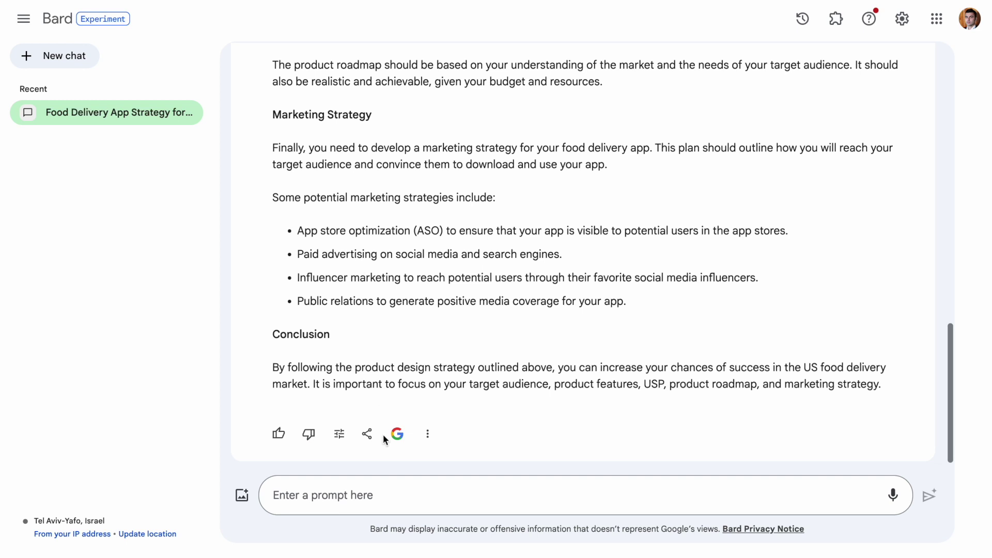
# Step: Ask a follow-up: 'conduct SWOT analysis of the Uber Eats in the US'
pyautogui.click(380, 492)
pyautogui.write('conduct SWO')
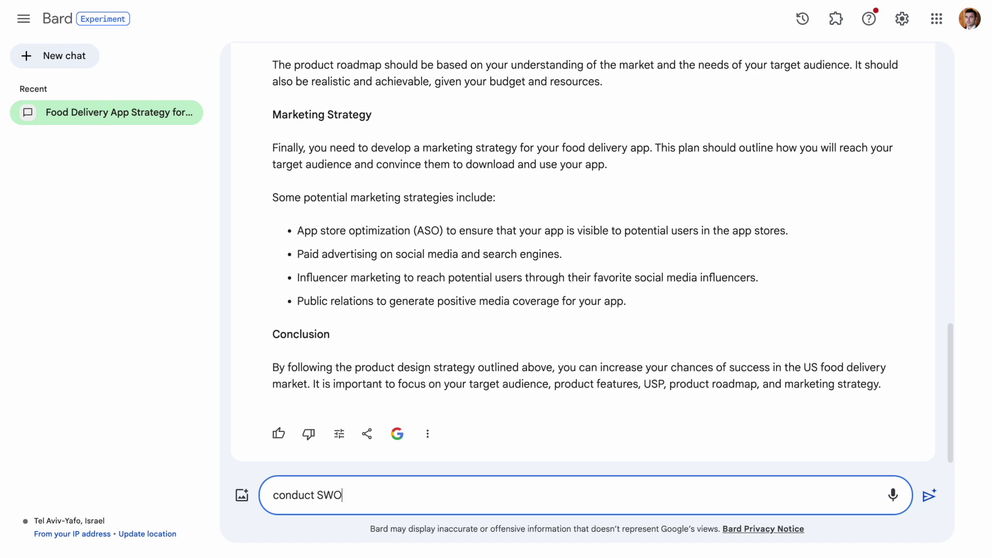
pyautogui.write('T analysis of the Uber Eats in the US')
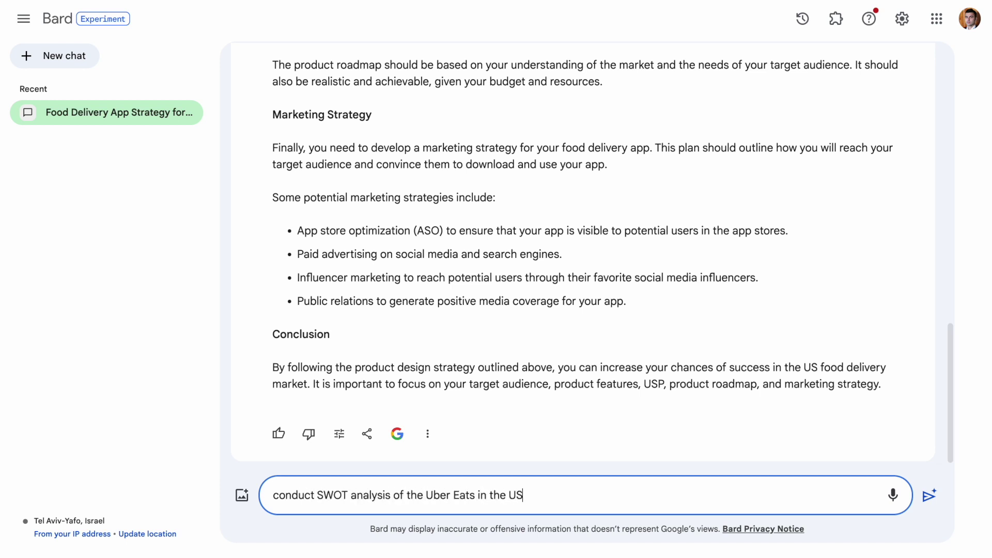
pyautogui.click(916, 498)
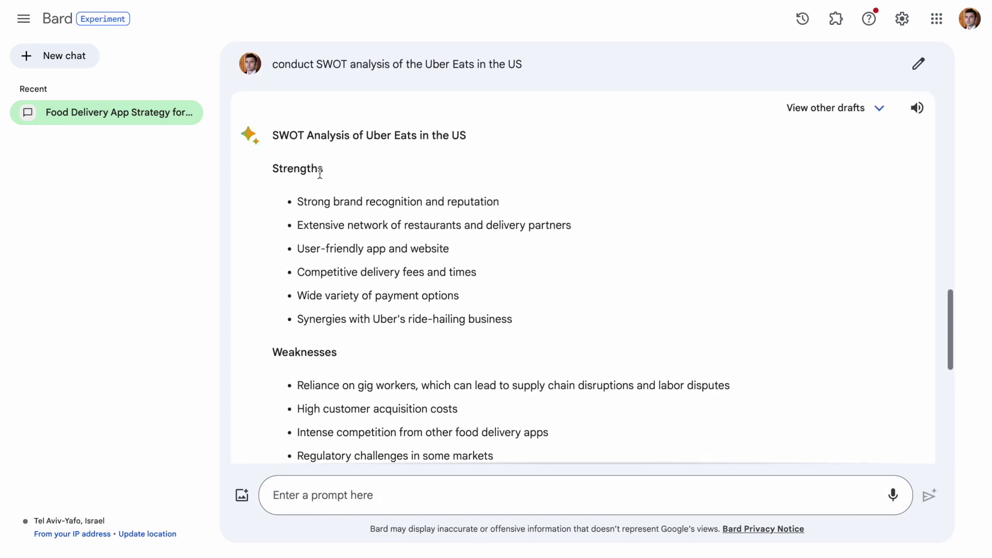
# Step: Read the Uber Eats SWOT analysis through to its overall summary
pyautogui.scroll(-6, 320, 174)
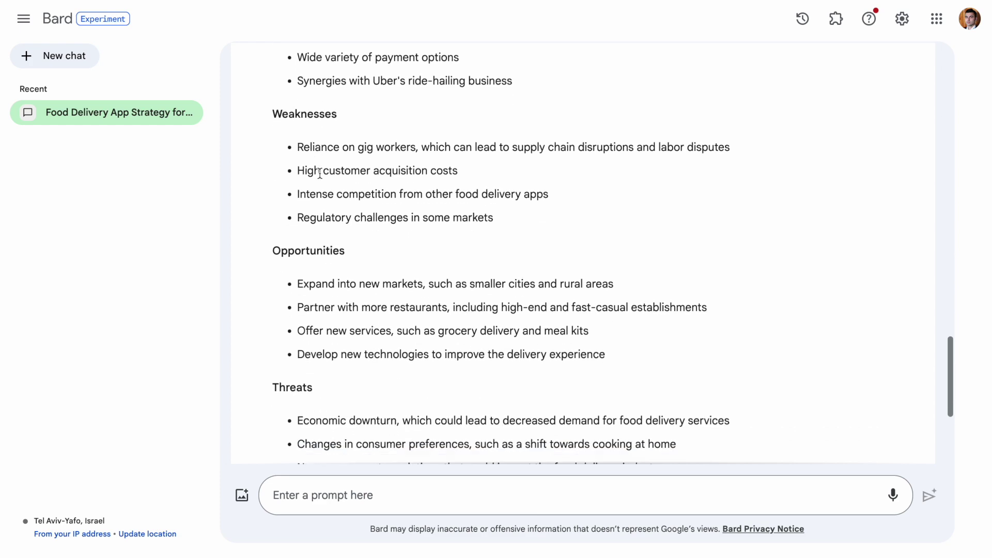
pyautogui.scroll(-3, 319, 174)
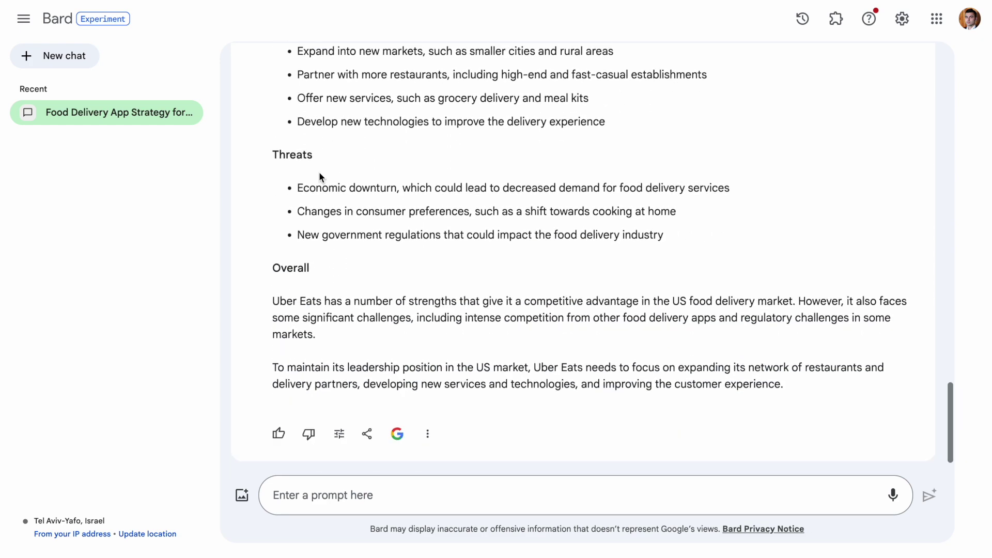
pyautogui.scroll(1, 319, 173)
pyautogui.scroll(6, 319, 175)
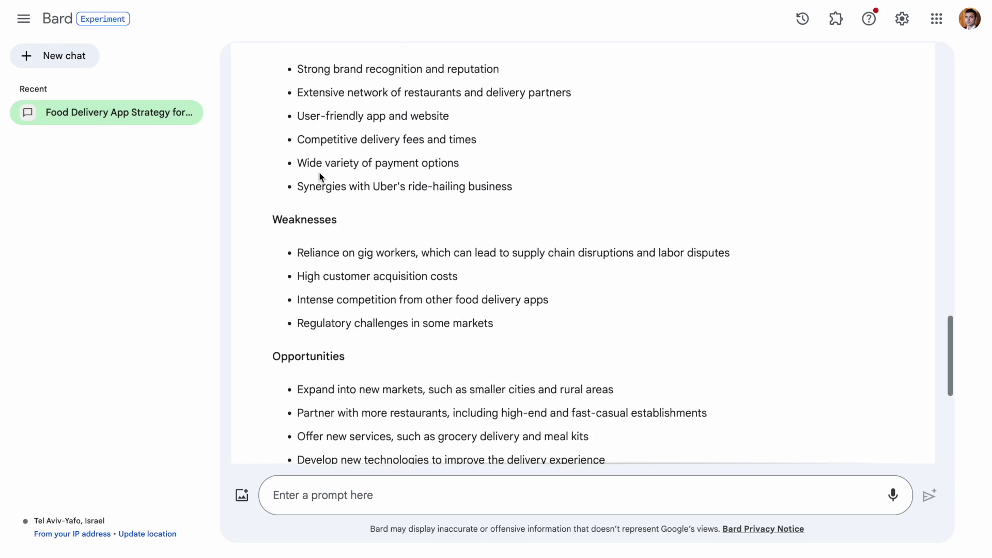
pyautogui.scroll(1, 319, 176)
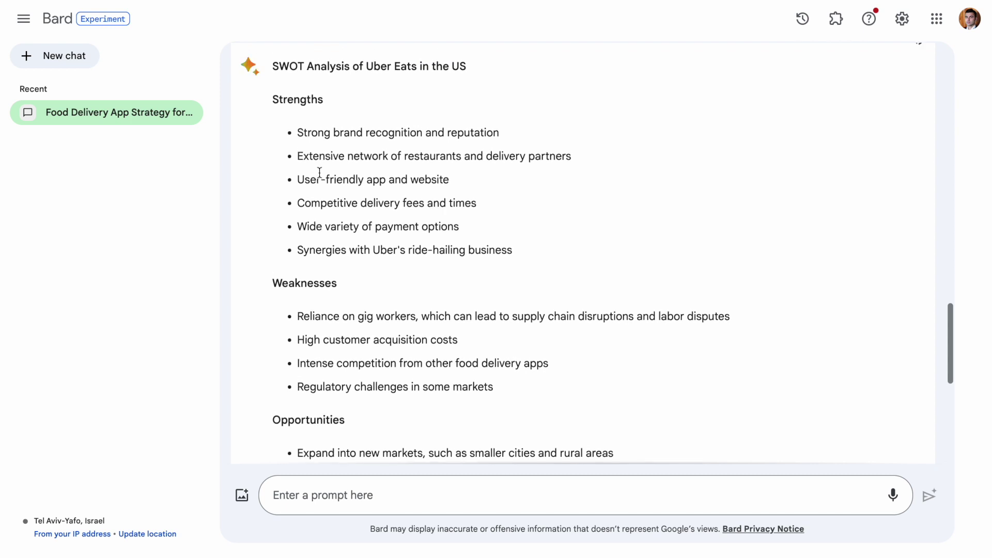
pyautogui.scroll(-7, 319, 173)
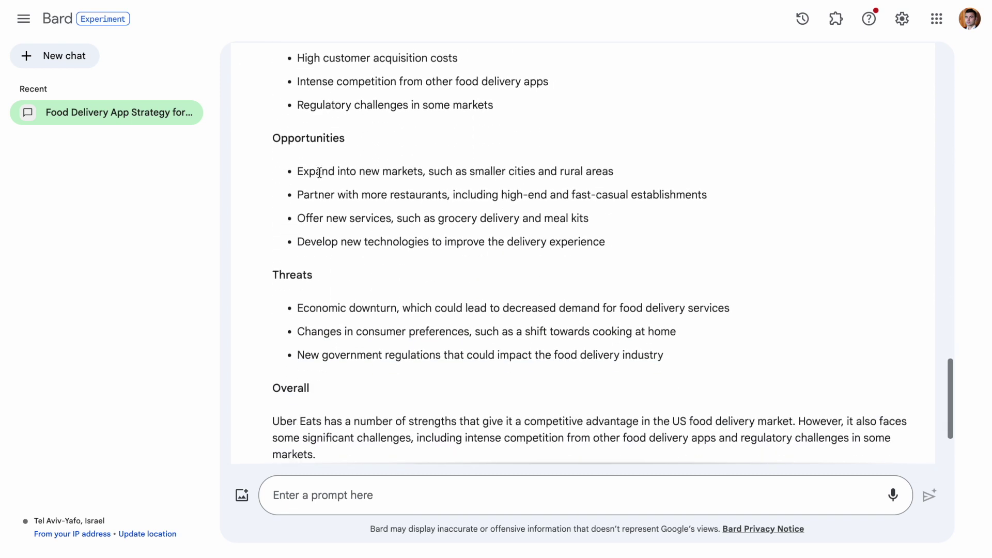
pyautogui.scroll(-1, 318, 171)
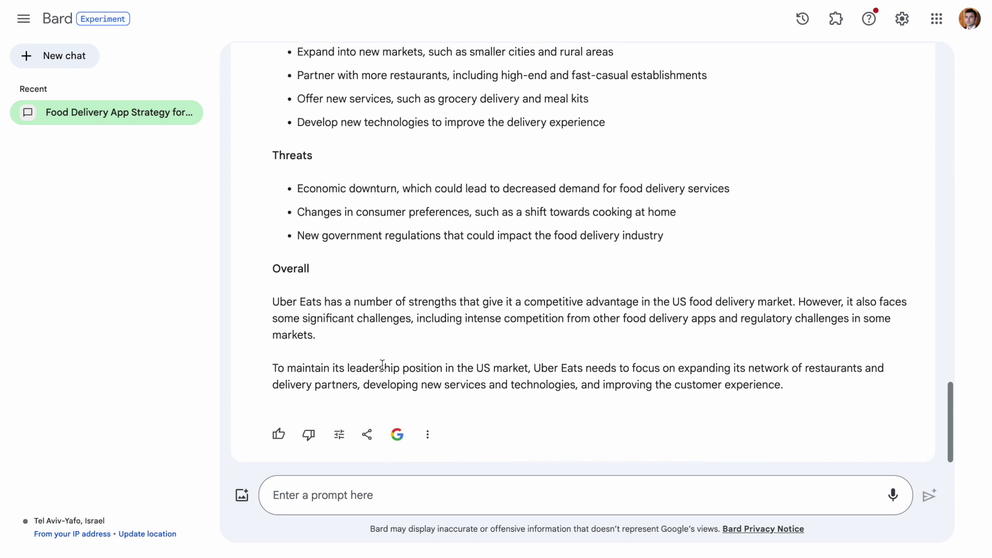
# Step: Double-check the SWOT answer against Google Search and view the brand recognition claim's source
pyautogui.click(400, 433)
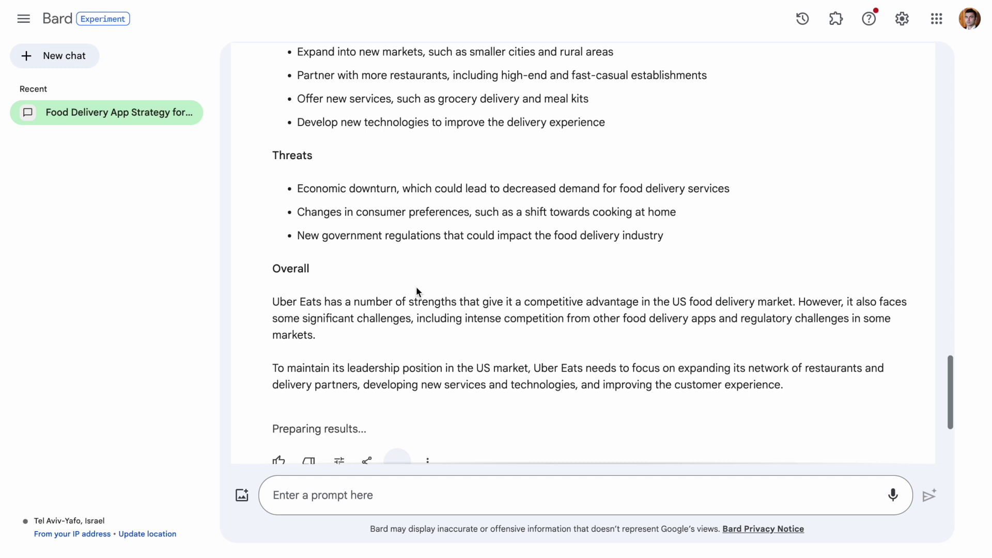
pyautogui.scroll(7, 416, 291)
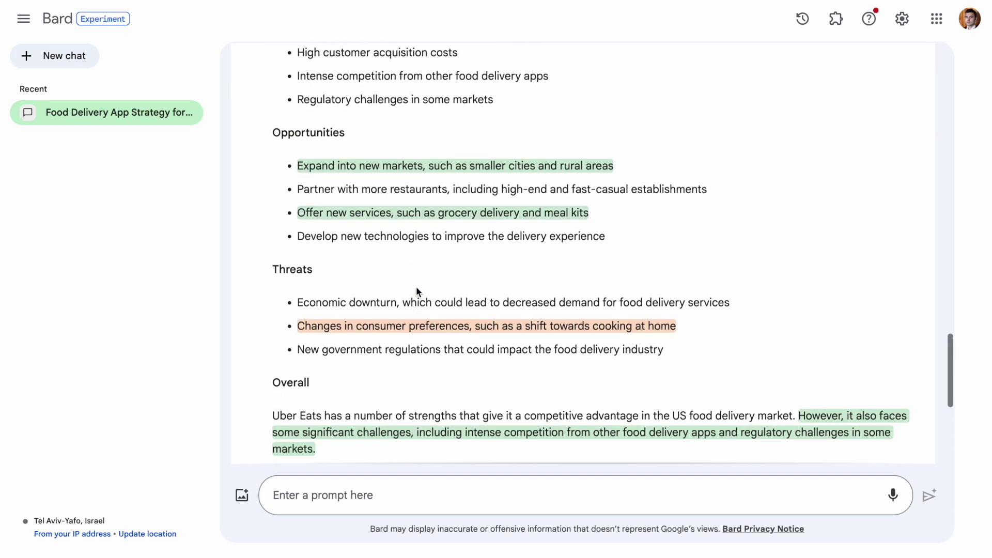
pyautogui.scroll(2, 416, 288)
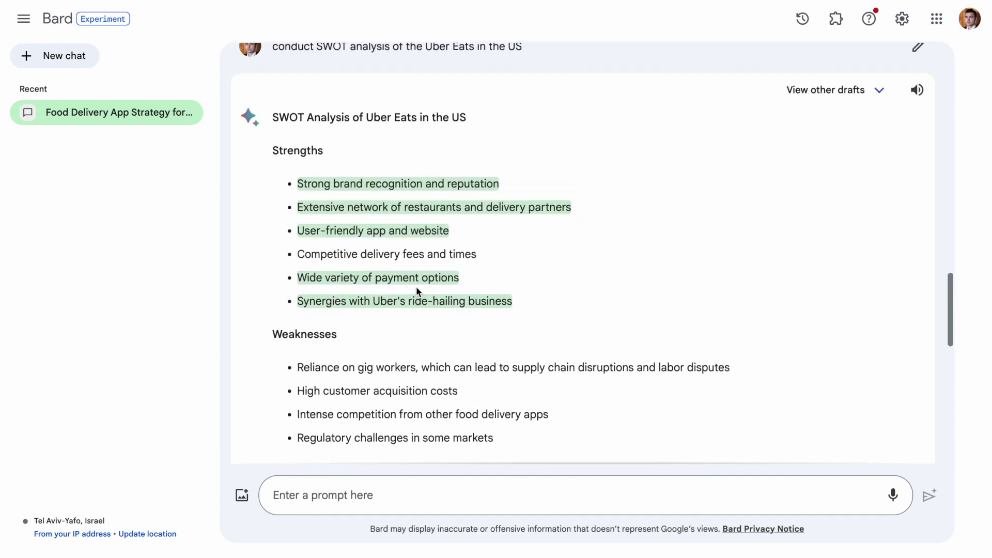
pyautogui.click(426, 184)
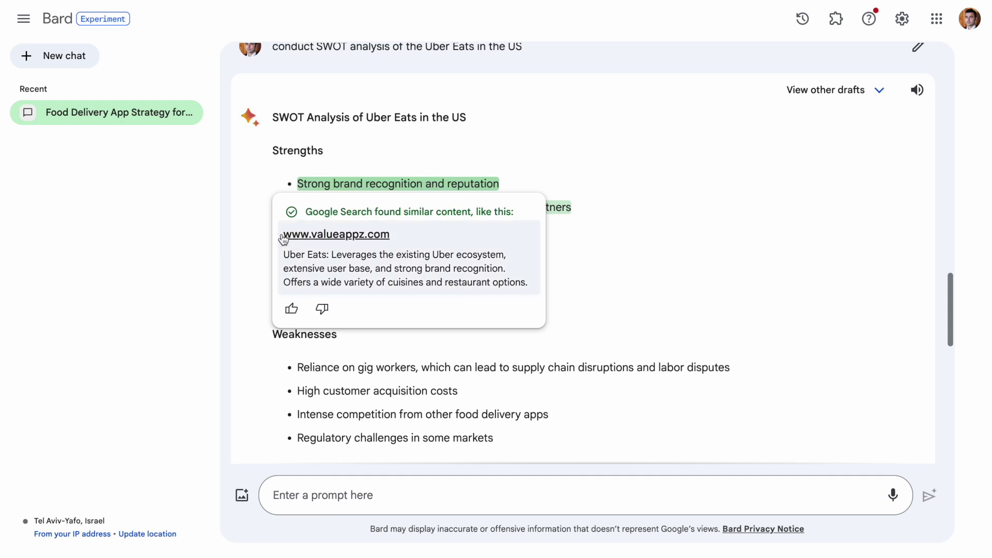
pyautogui.click(605, 276)
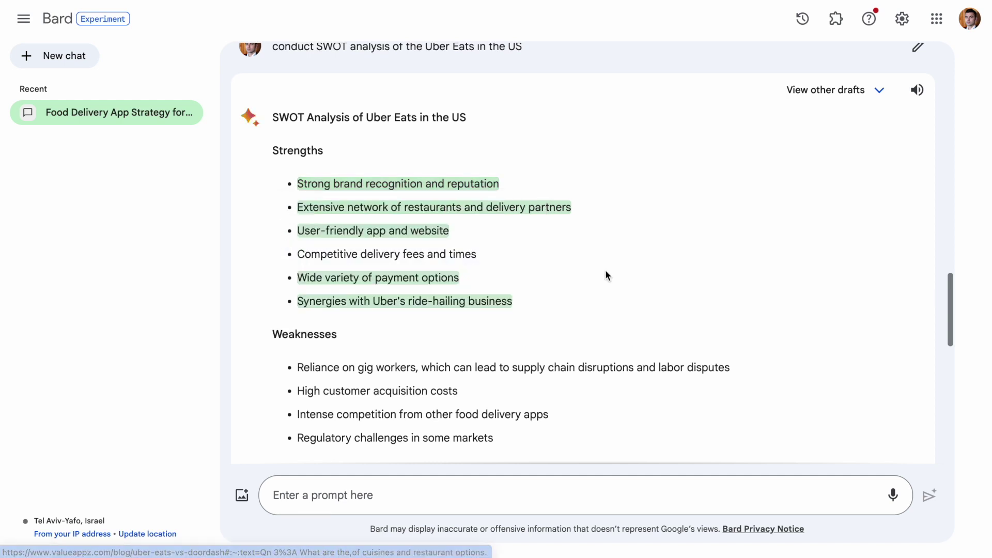
# Step: Look at the source behind the payment options claim
pyautogui.scroll(-1, 605, 271)
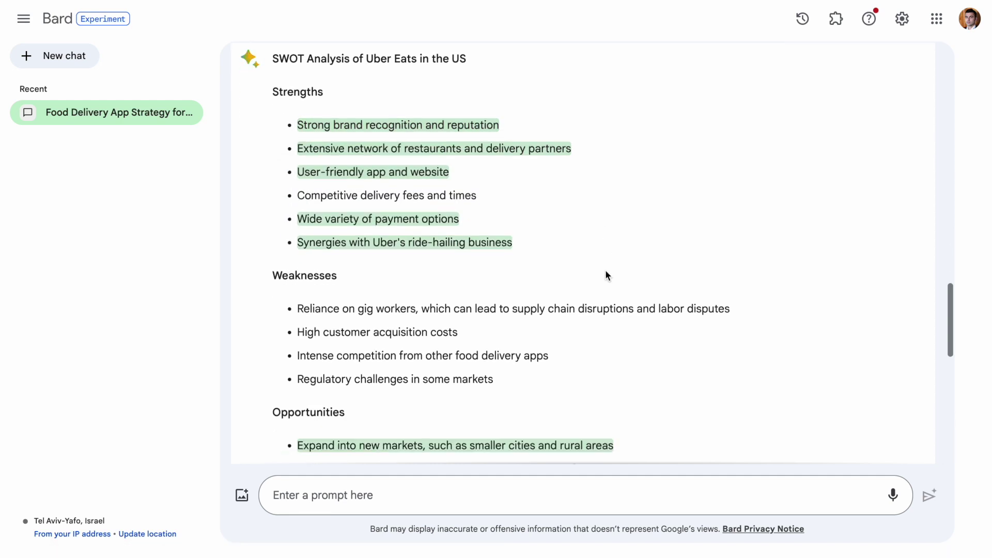
pyautogui.click(409, 223)
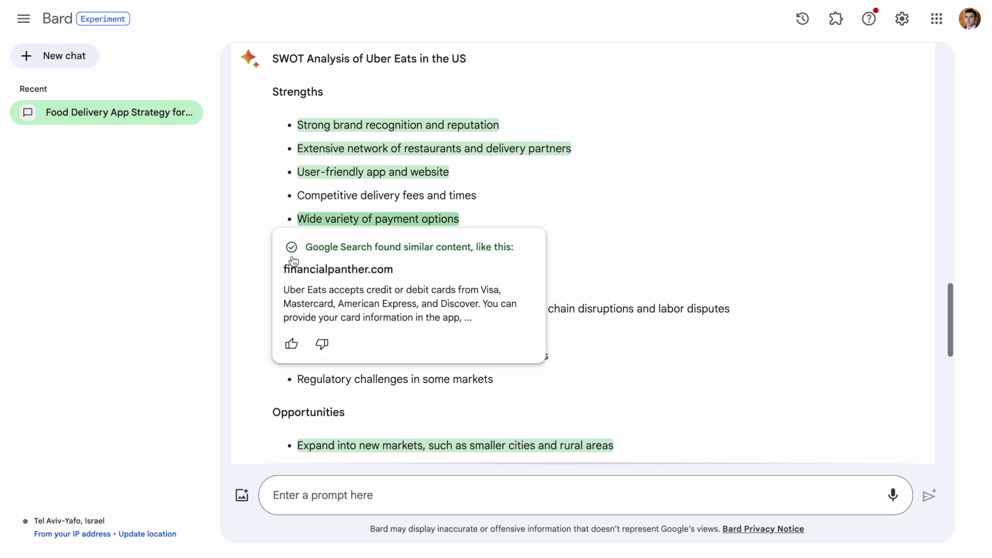
pyautogui.click(642, 219)
# Step: Open the fact-check note on the unverified cooking-at-home threat
pyautogui.scroll(-2, 642, 219)
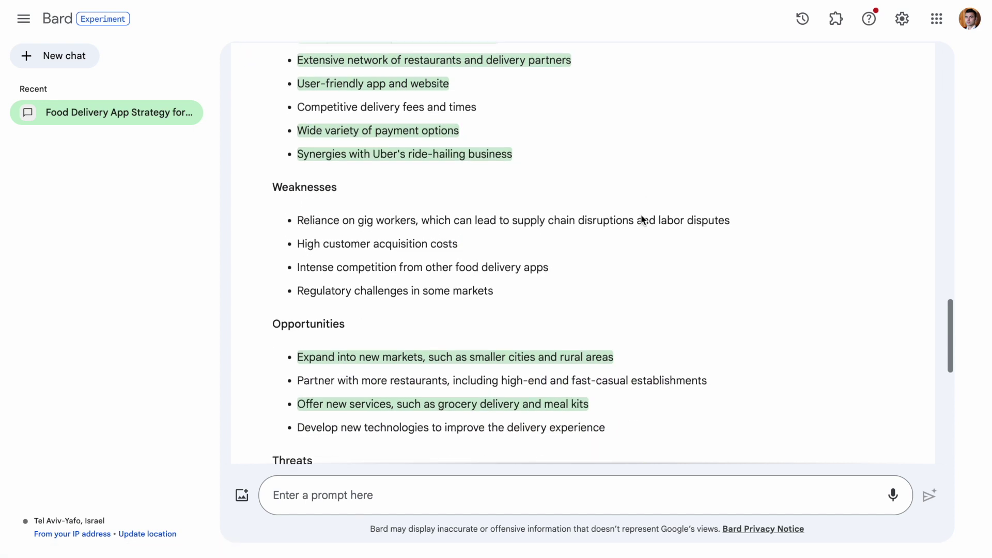
pyautogui.scroll(-4, 642, 219)
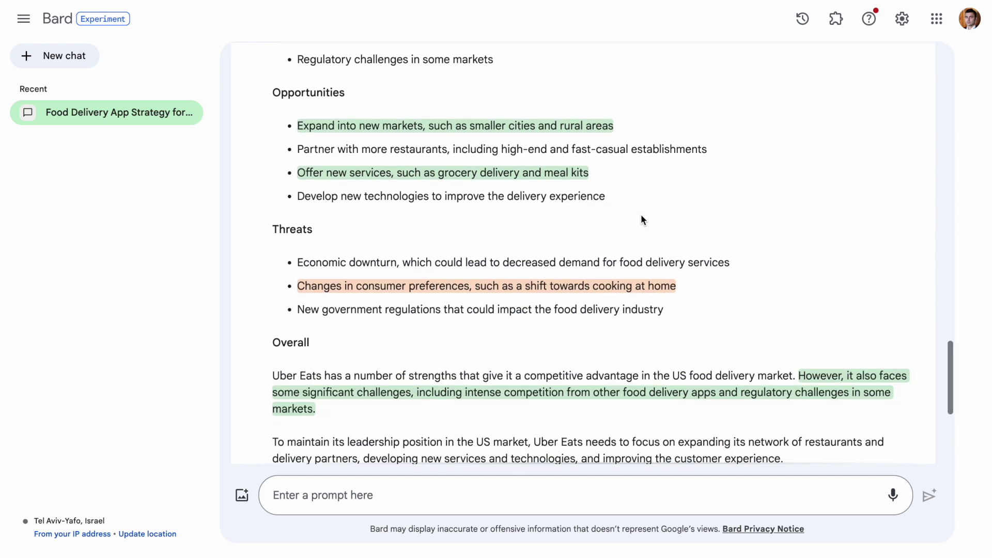
pyautogui.scroll(-1, 641, 219)
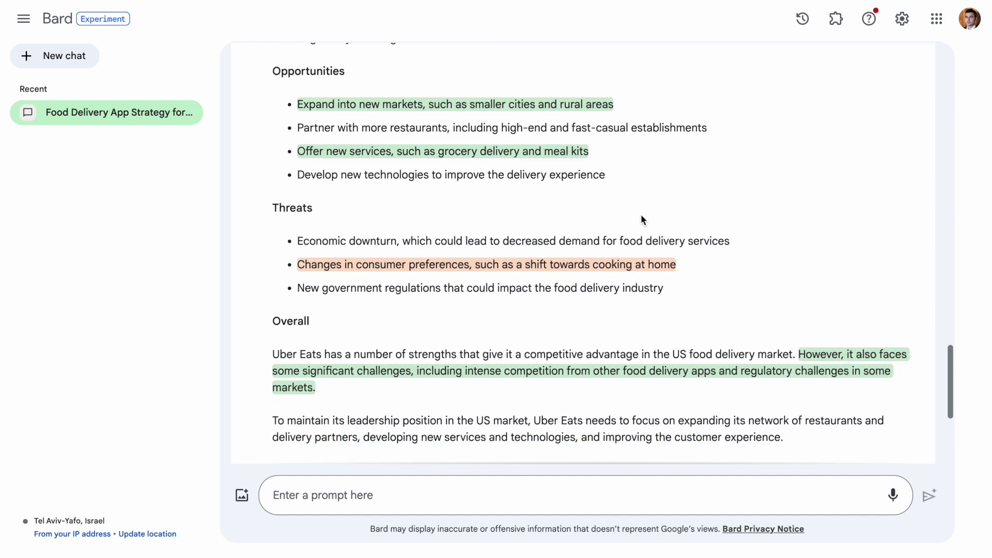
pyautogui.click(593, 265)
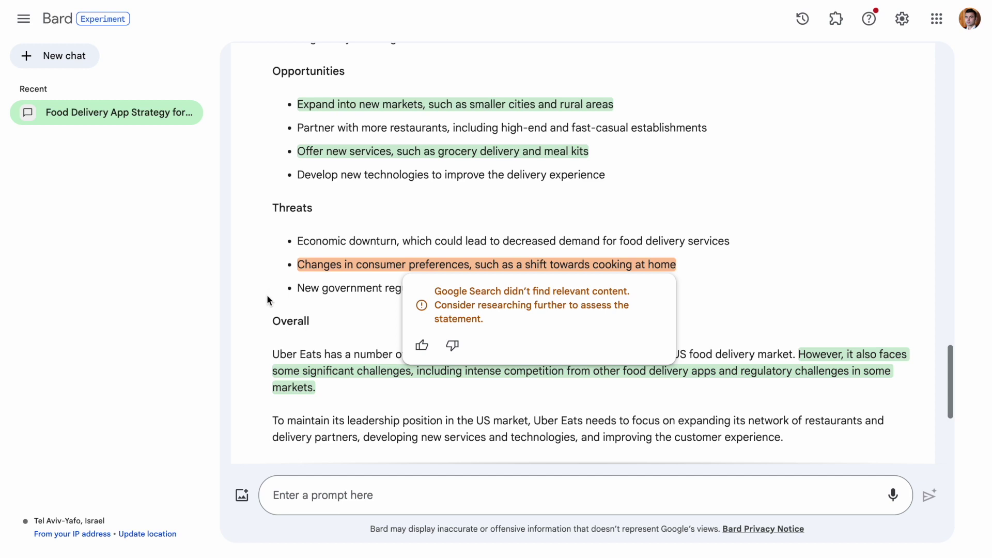
pyautogui.scroll(-5, 264, 302)
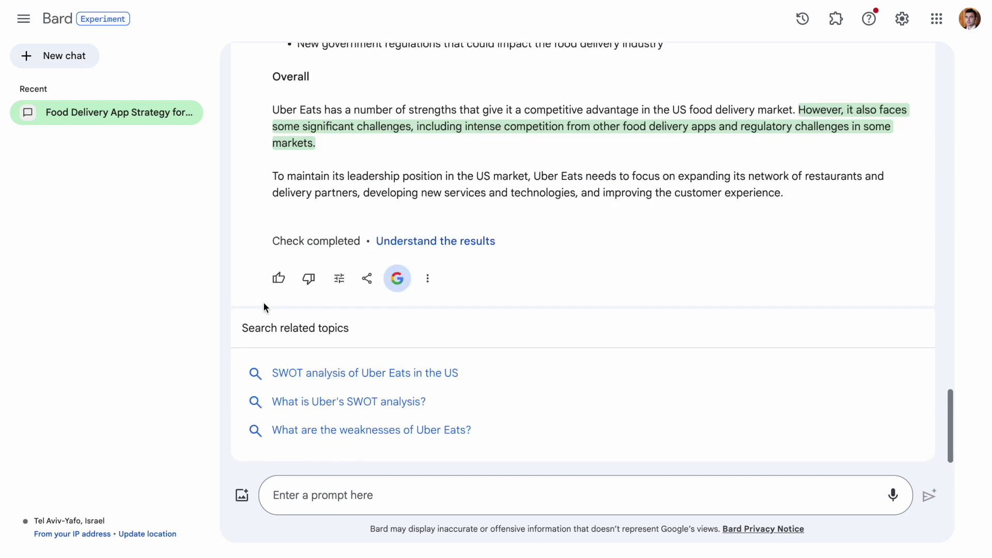
# Step: Ask Bard 'what competitors it has' about Uber Eats
pyautogui.click(302, 489)
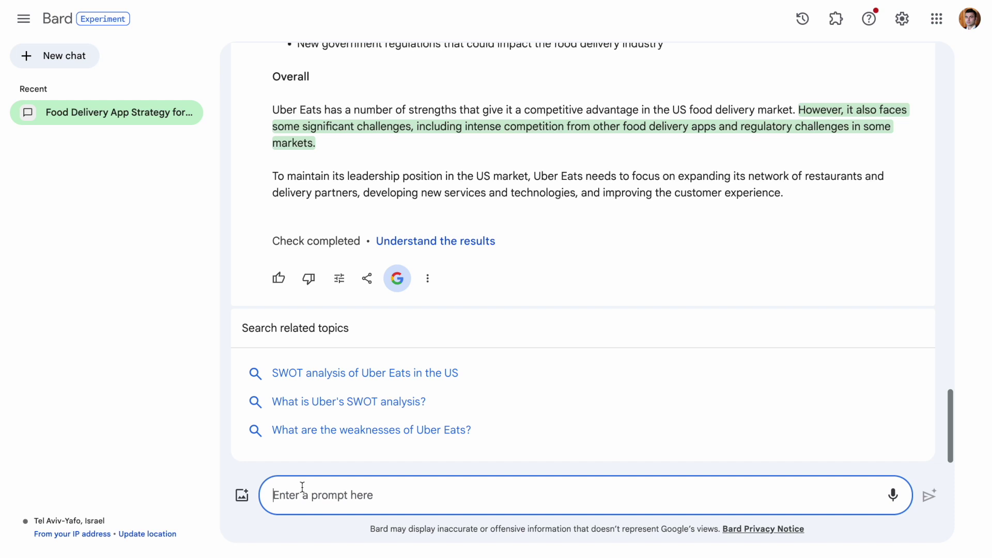
pyautogui.write('what competit')
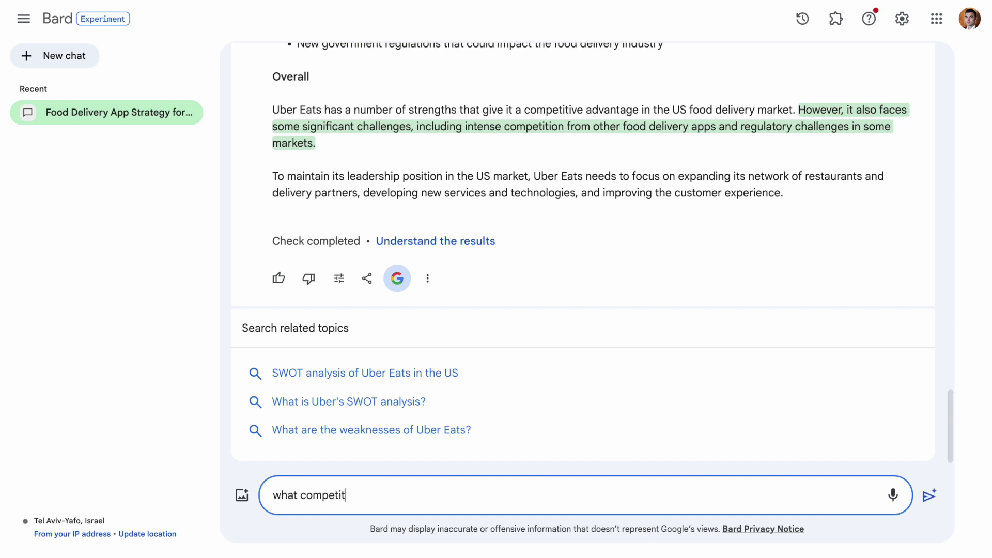
pyautogui.write('ors it has')
pyautogui.press('Return')
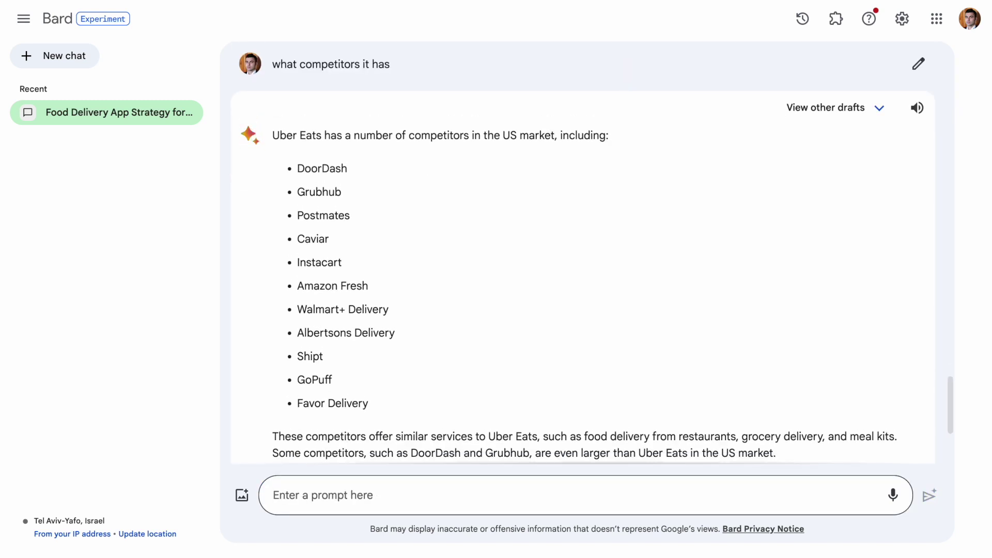
pyautogui.moveTo(232, 140); pyautogui.dragTo(321, 136)
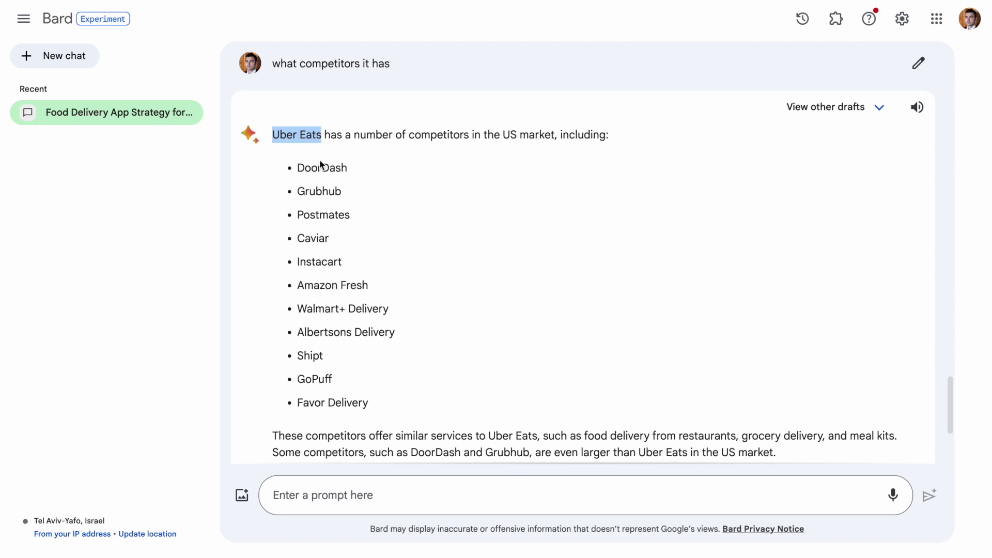
# Step: Double-check the competitors answer against Google Search
pyautogui.scroll(-4, 321, 163)
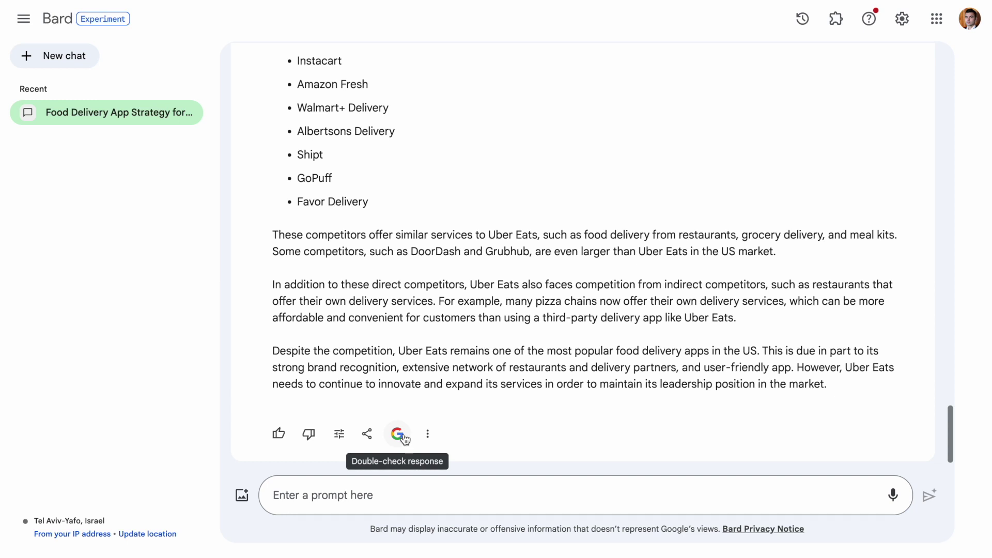
pyautogui.click(406, 439)
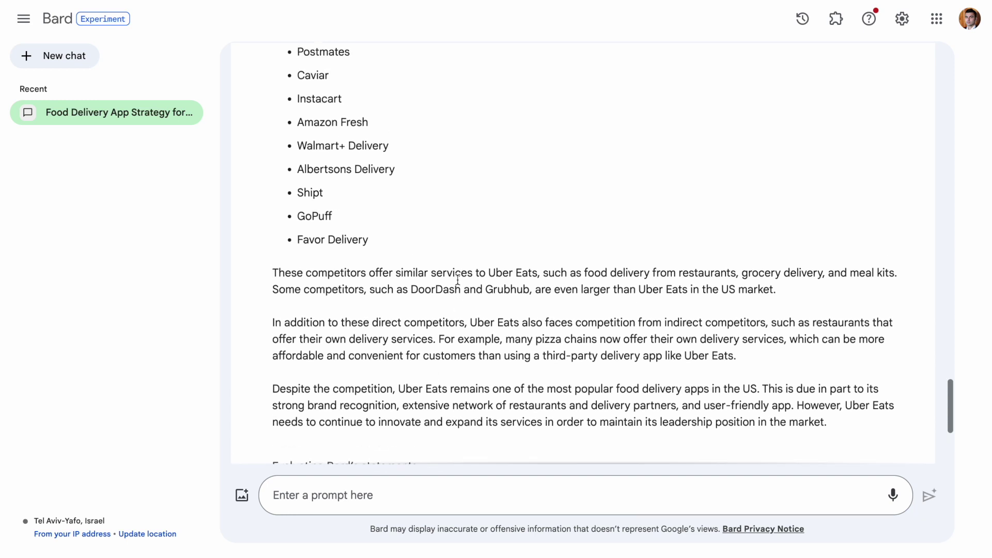
pyautogui.scroll(2, 457, 282)
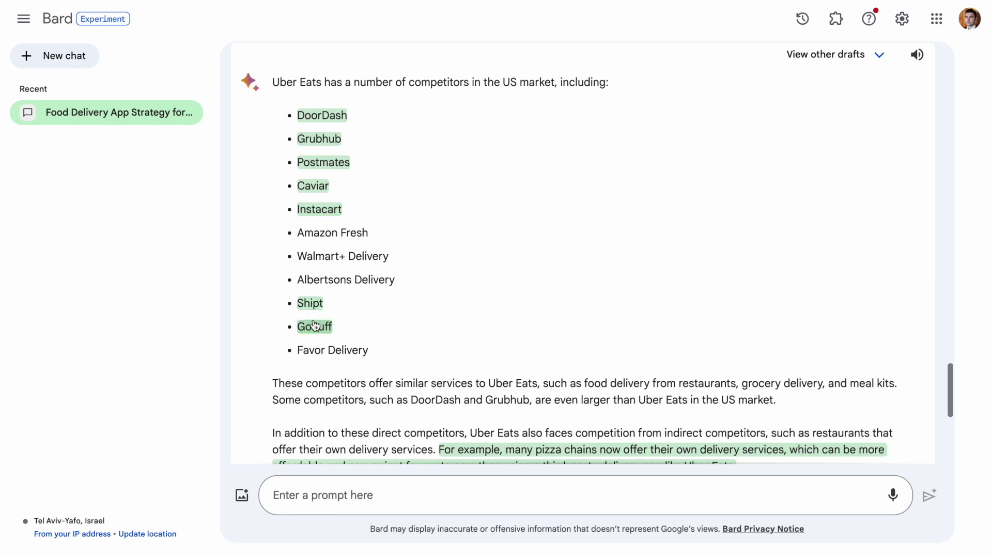
pyautogui.scroll(-6, 454, 331)
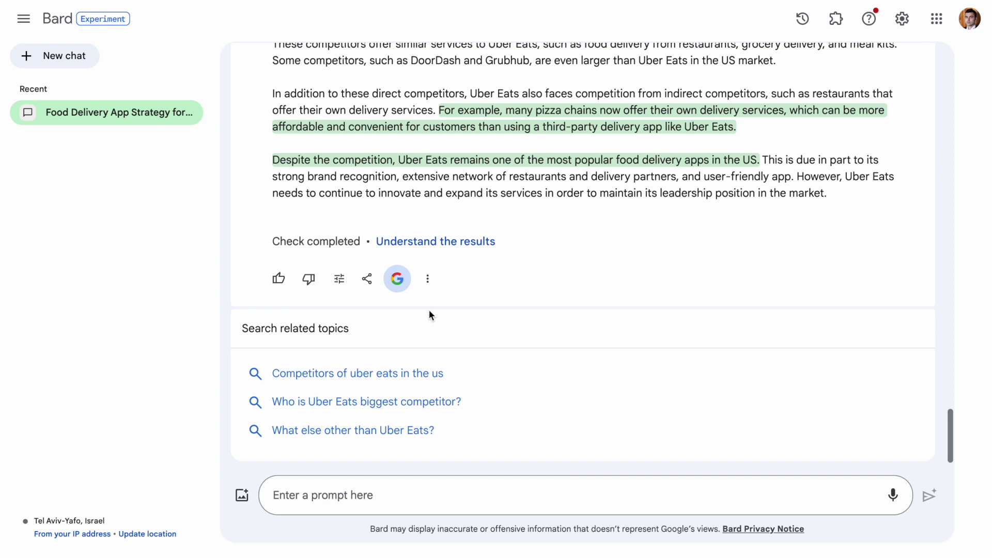
# Step: Hide the check highlights and send the mockup image asking for a step-by-step Figma design guide
pyautogui.click(397, 278)
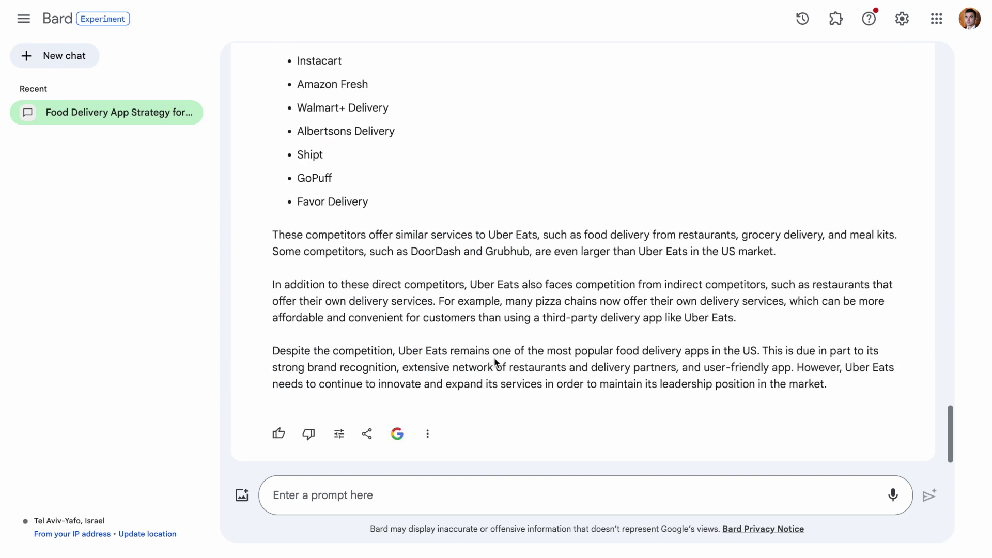
pyautogui.click(241, 496)
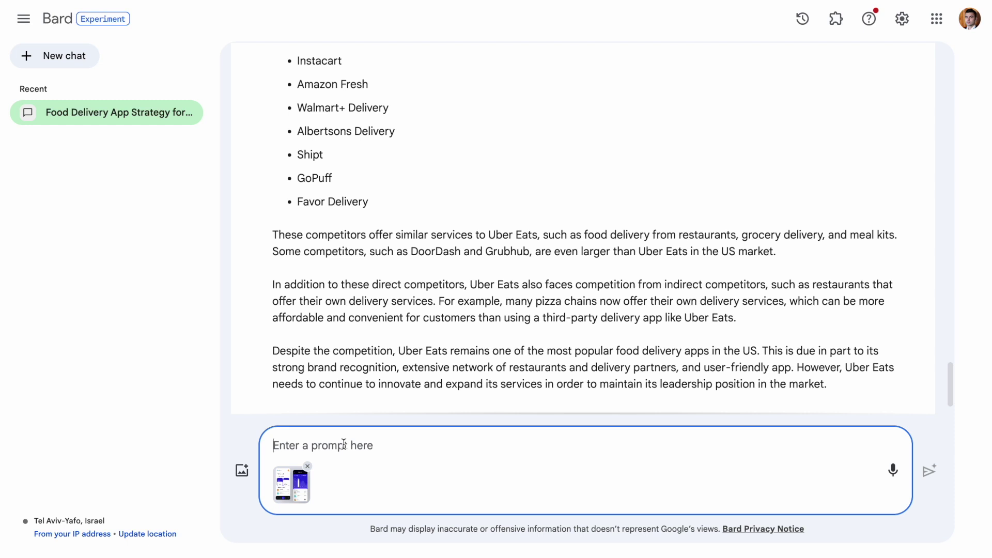
pyautogui.write('provide a s')
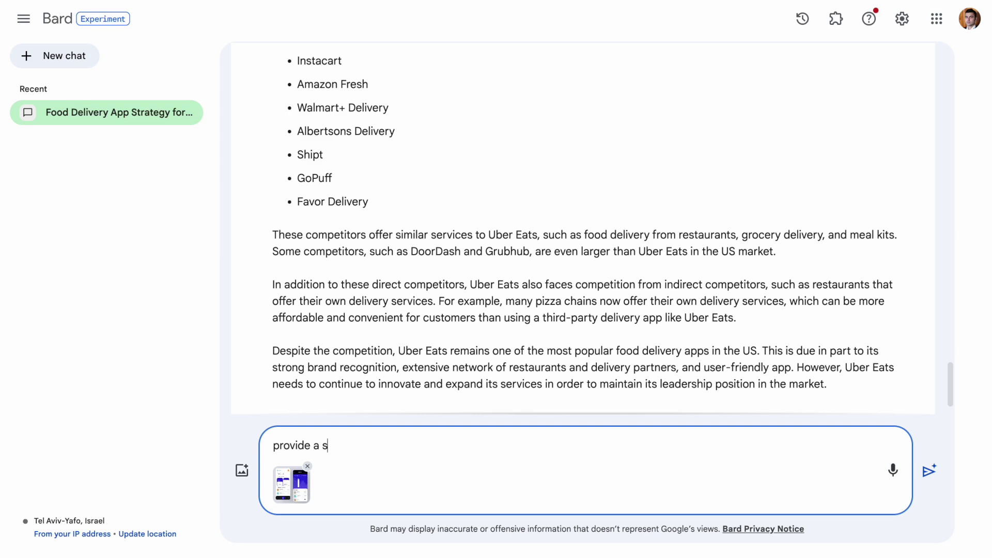
pyautogui.write('tep by step guide on how to ')
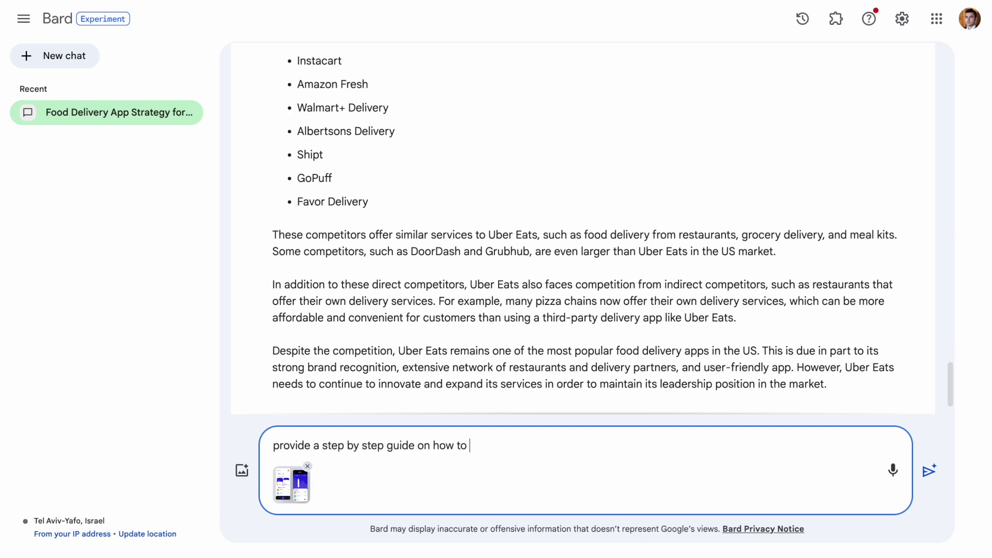
pyautogui.write('design this screen in Figma')
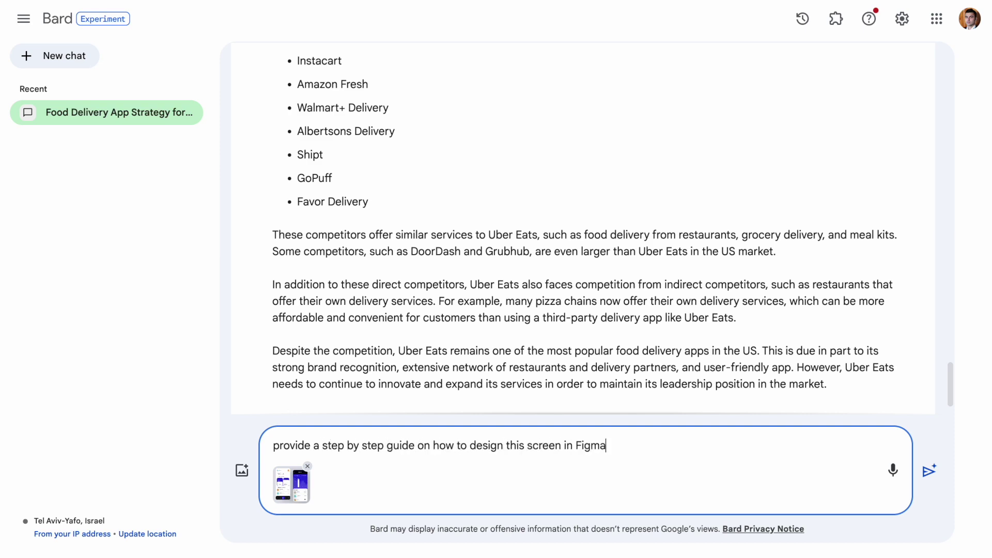
pyautogui.click(928, 470)
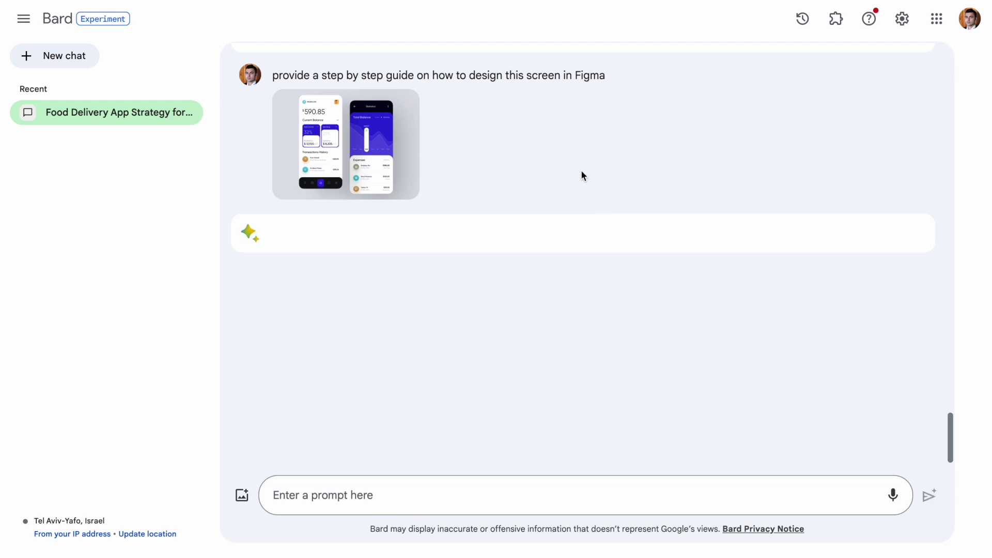
# Step: View the uploaded app-screen mockup at full size, then return to the chat
pyautogui.click(372, 147)
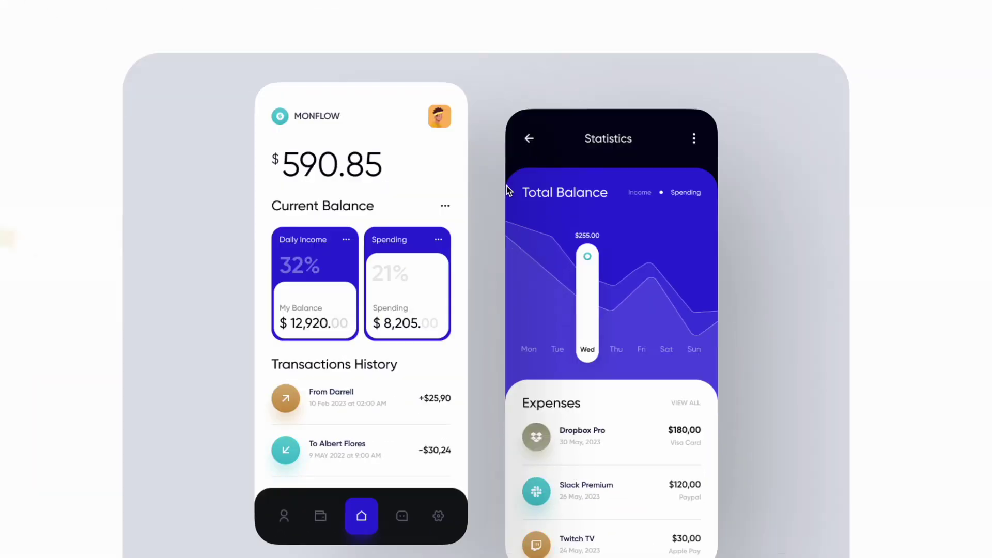
pyautogui.scroll(-1, 506, 185)
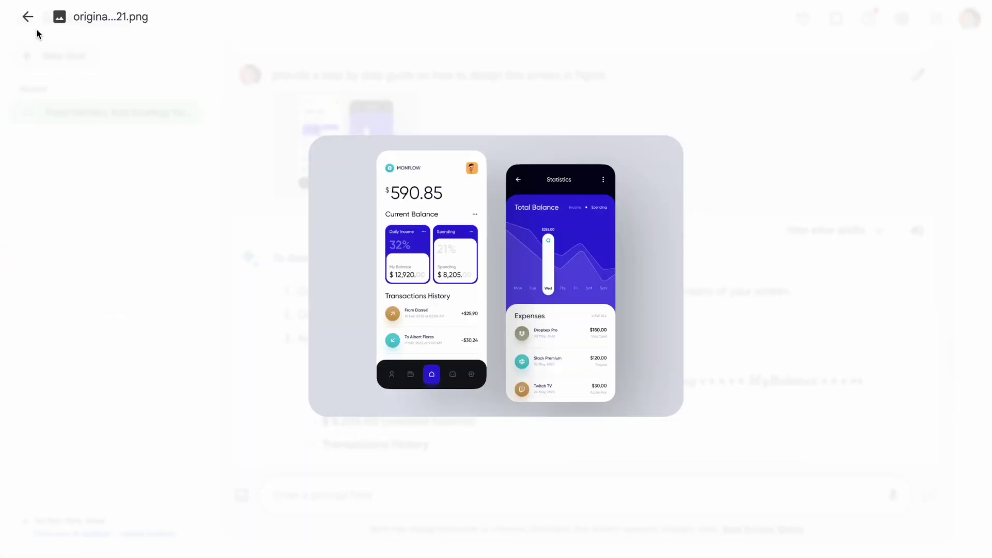
pyautogui.click(30, 21)
# Step: Scroll through the Figma guide to its icon and export steps, design tips and prototyping note
pyautogui.scroll(-1, 473, 241)
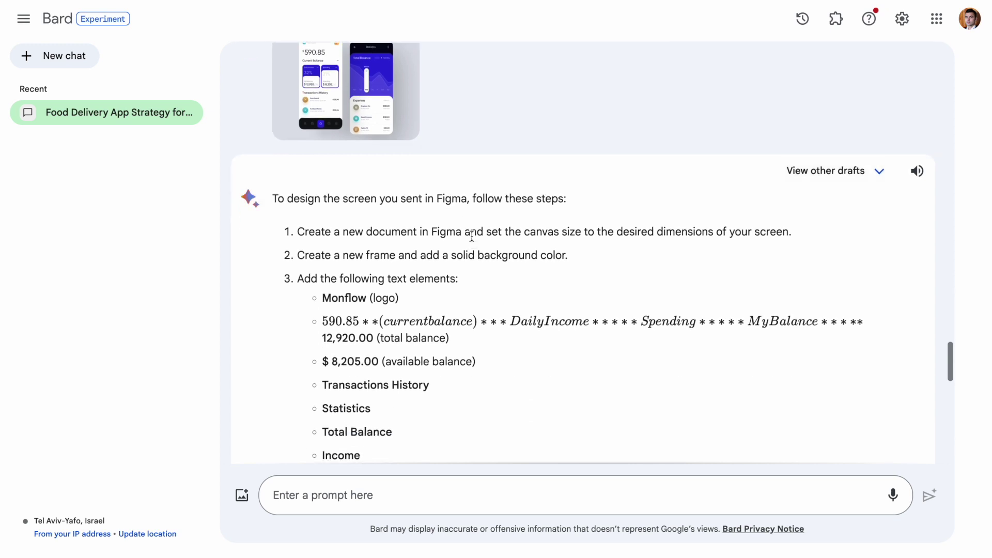
pyautogui.scroll(-1, 472, 240)
pyautogui.scroll(-1, 471, 240)
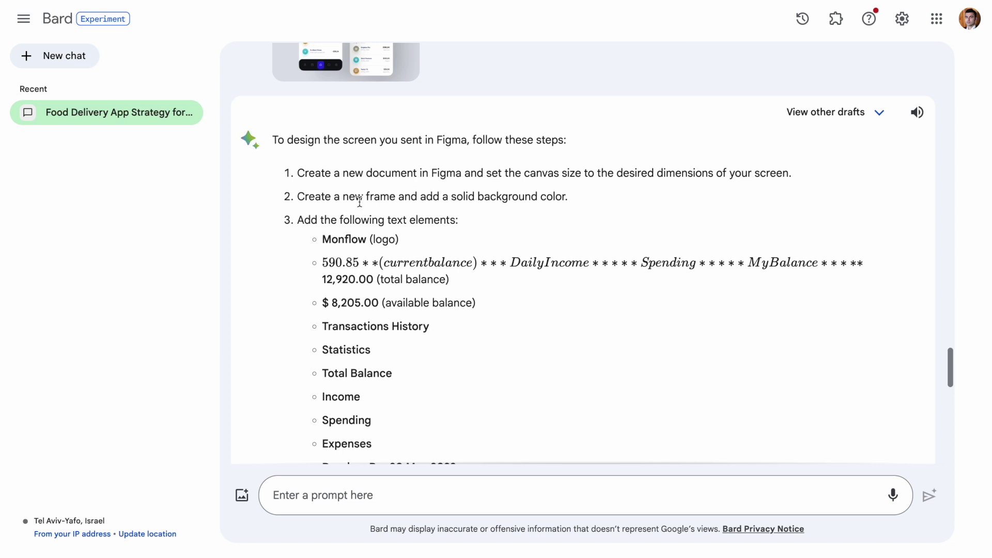
pyautogui.scroll(-4, 359, 202)
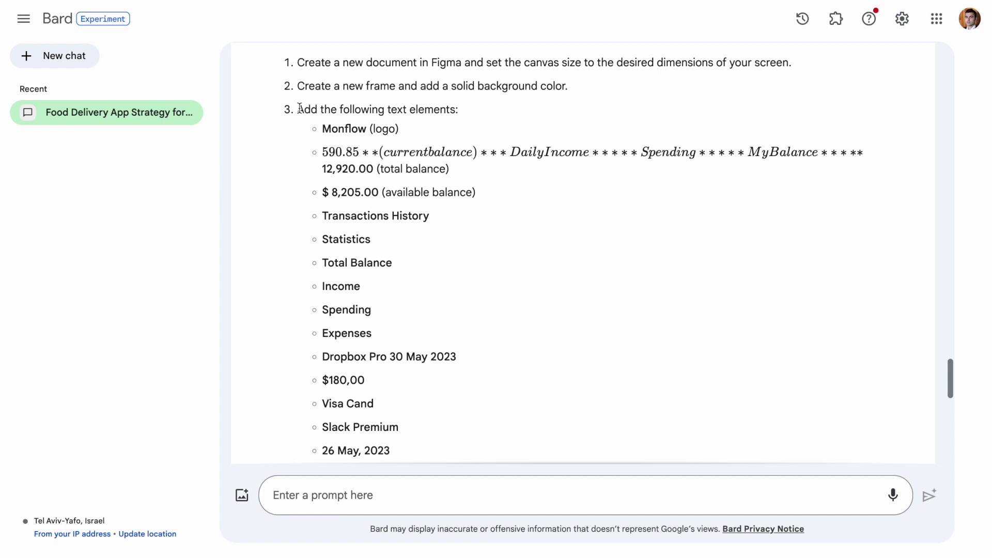
pyautogui.scroll(2, 421, 128)
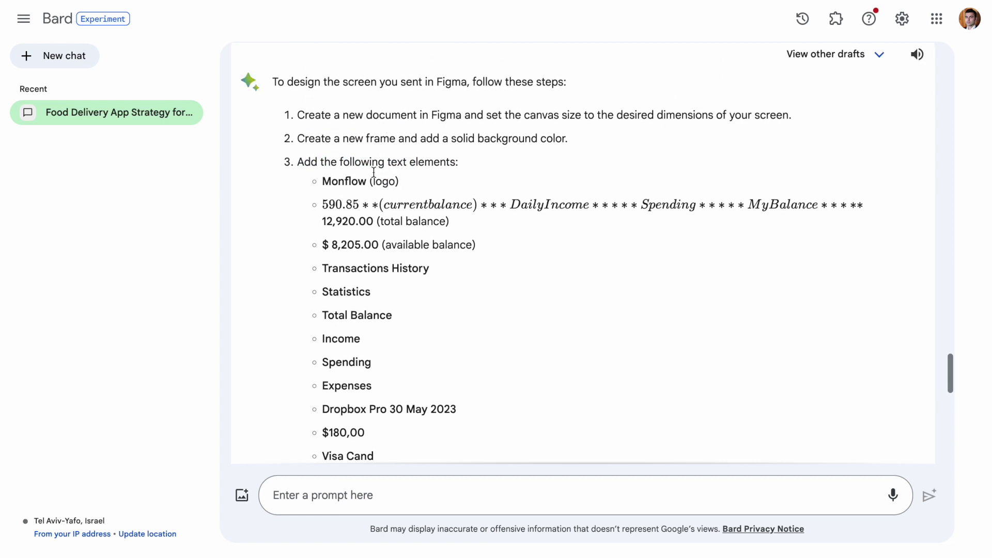
pyautogui.scroll(5, 367, 217)
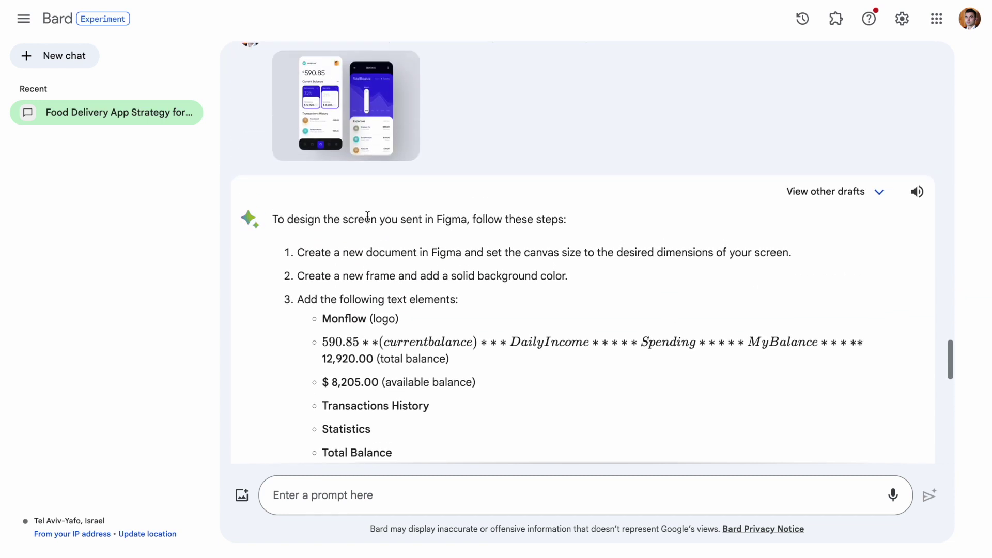
pyautogui.scroll(-2, 382, 322)
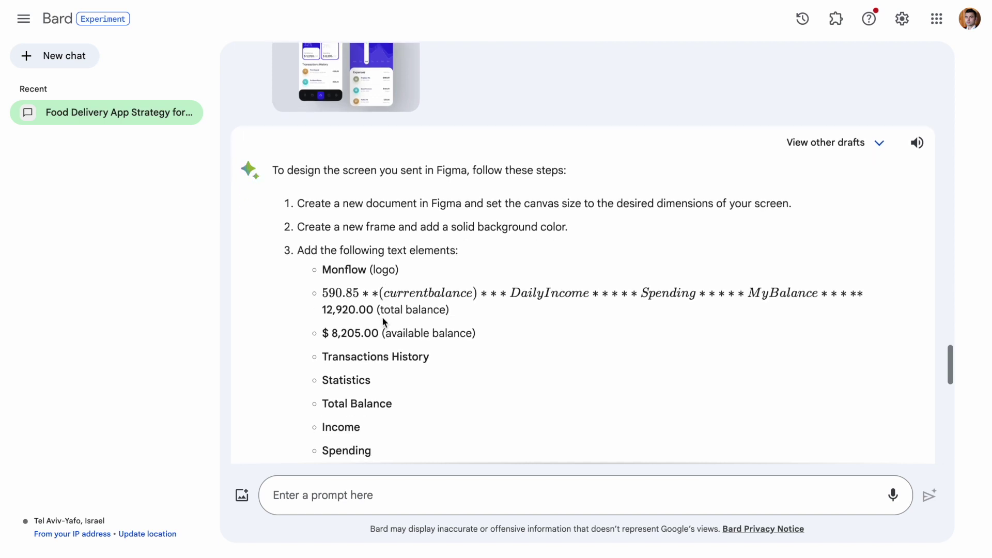
pyautogui.scroll(2, 383, 321)
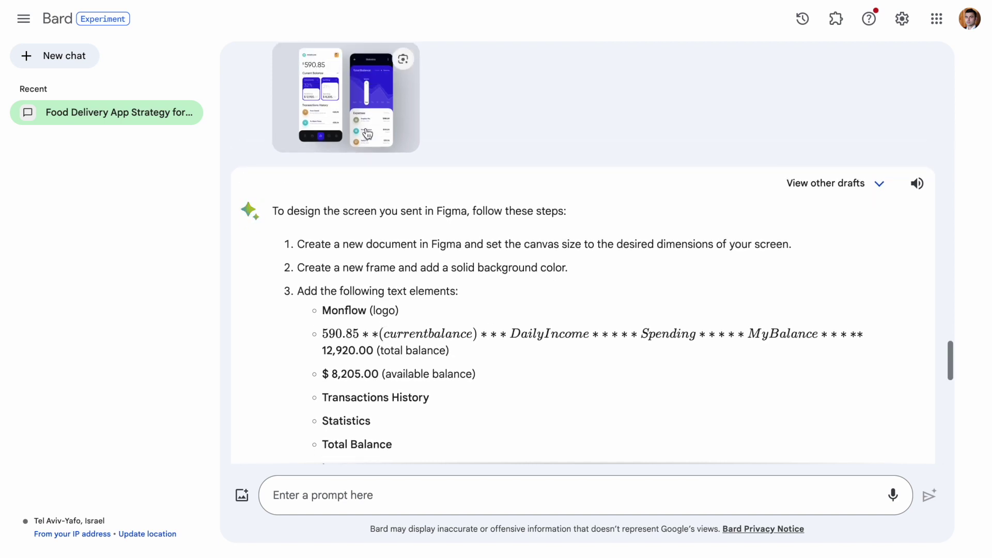
pyautogui.scroll(-3, 357, 338)
pyautogui.scroll(-10, 356, 339)
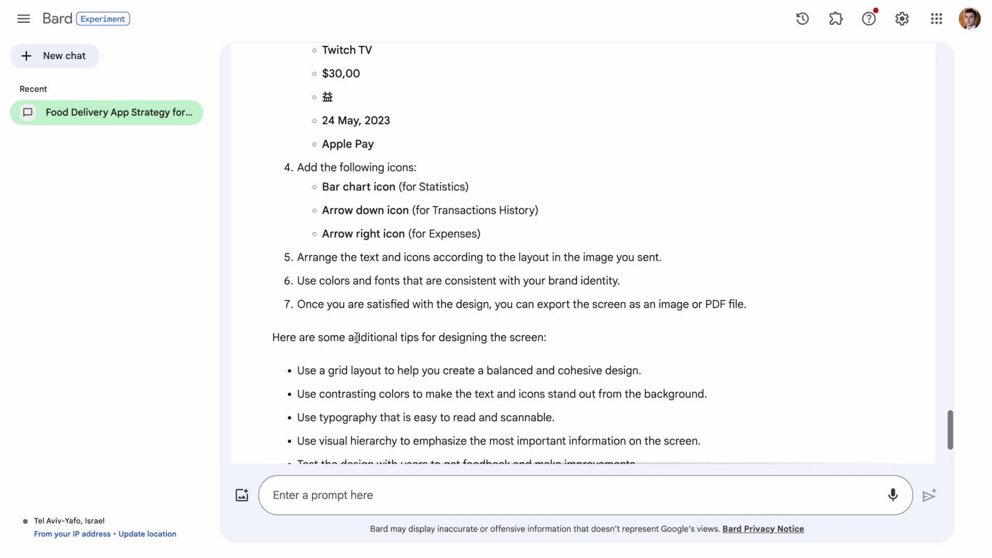
pyautogui.scroll(-3, 357, 339)
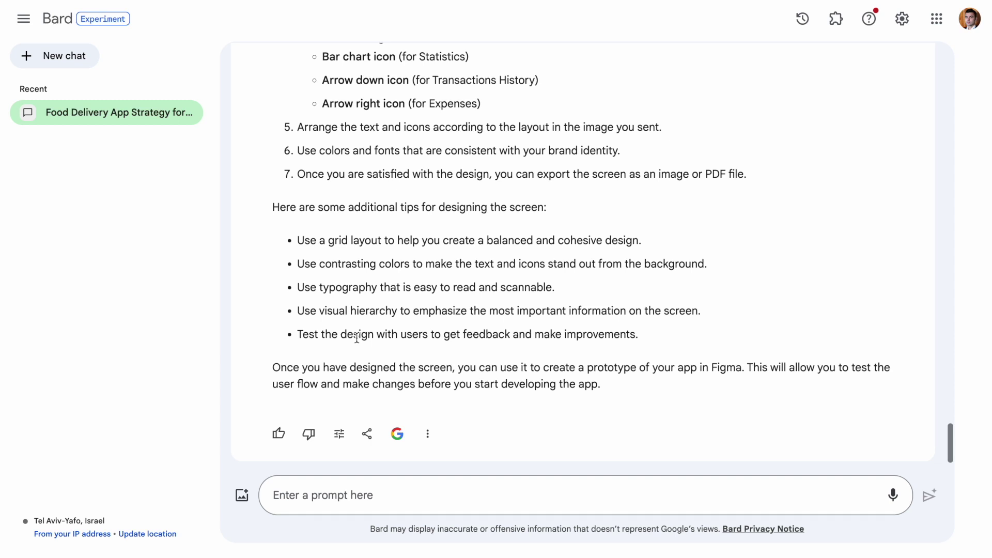
pyautogui.scroll(1, 433, 265)
pyautogui.scroll(-1, 432, 264)
# Step: Ask Bard to write a questionnaire for usability testing of a food delivery mobile app
pyautogui.click(330, 497)
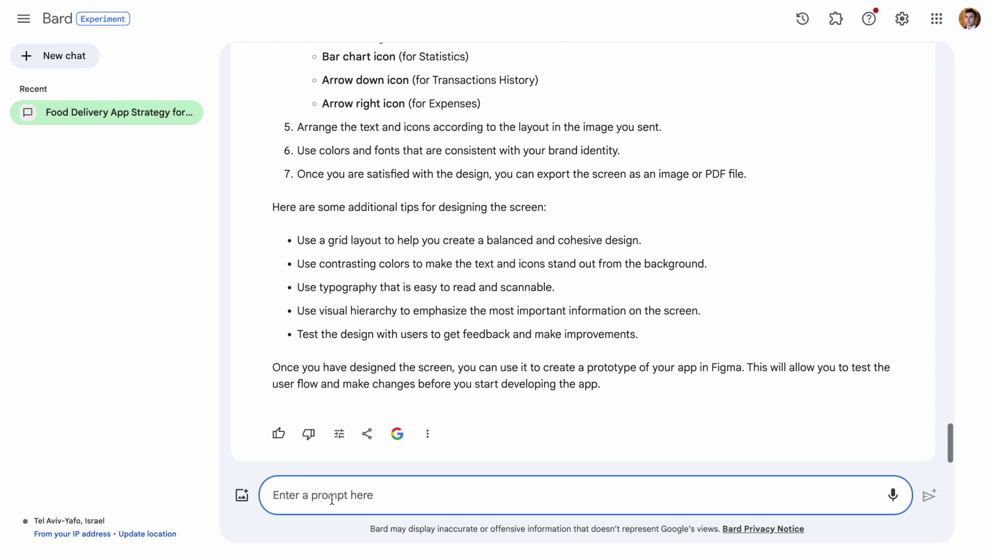
pyautogui.write('write a questionnaire for usability testing ')
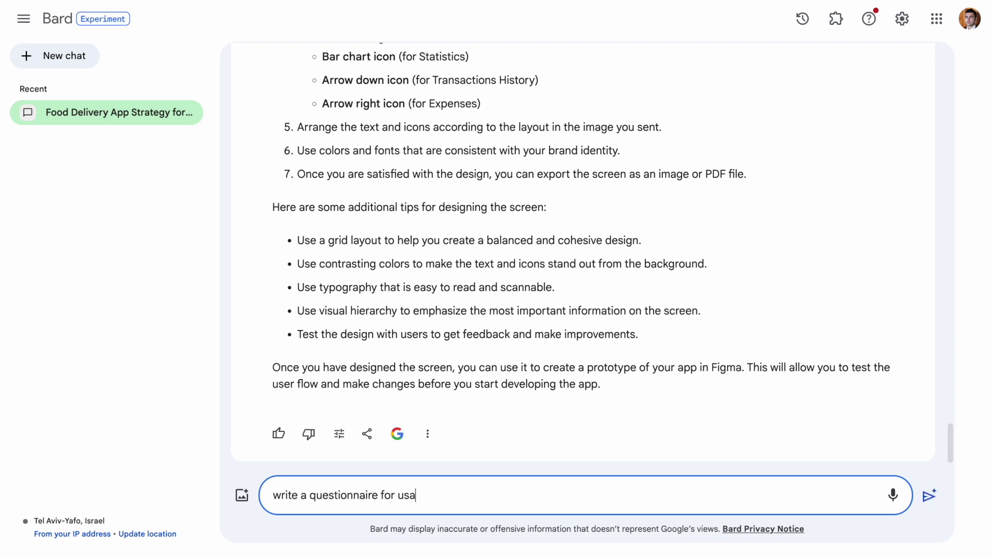
pyautogui.write('of a mobile app for food delivery')
pyautogui.press('Return')
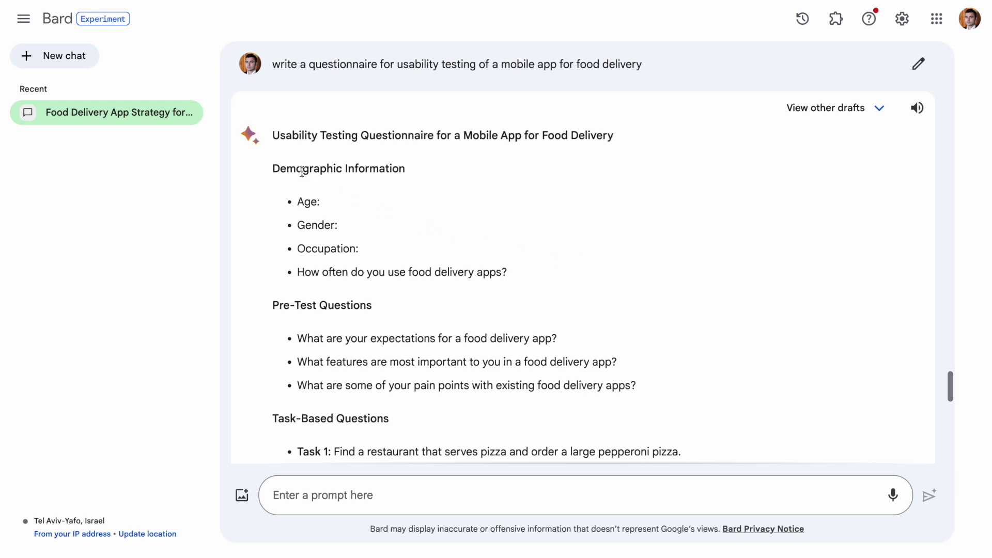
pyautogui.moveTo(273, 168); pyautogui.dragTo(398, 254)
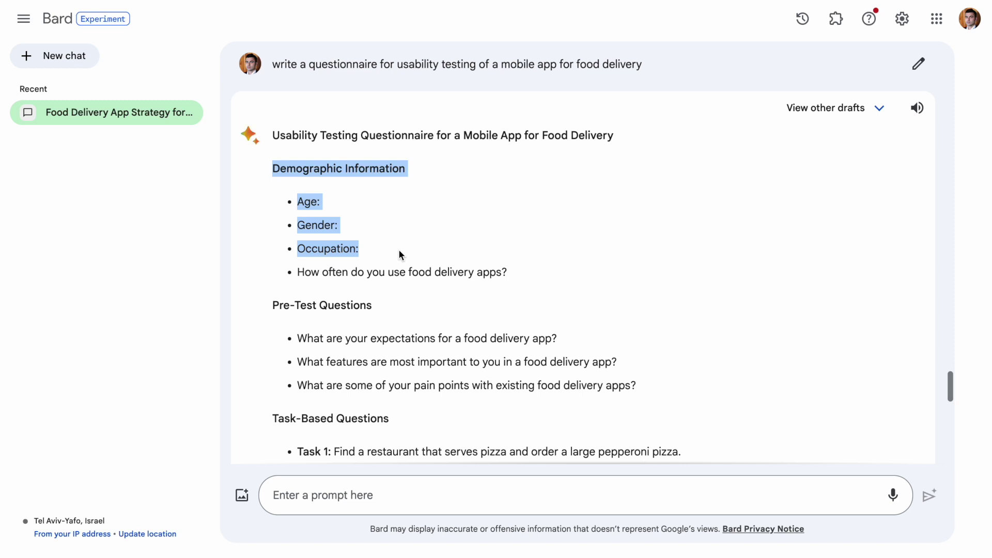
pyautogui.scroll(-4, 399, 249)
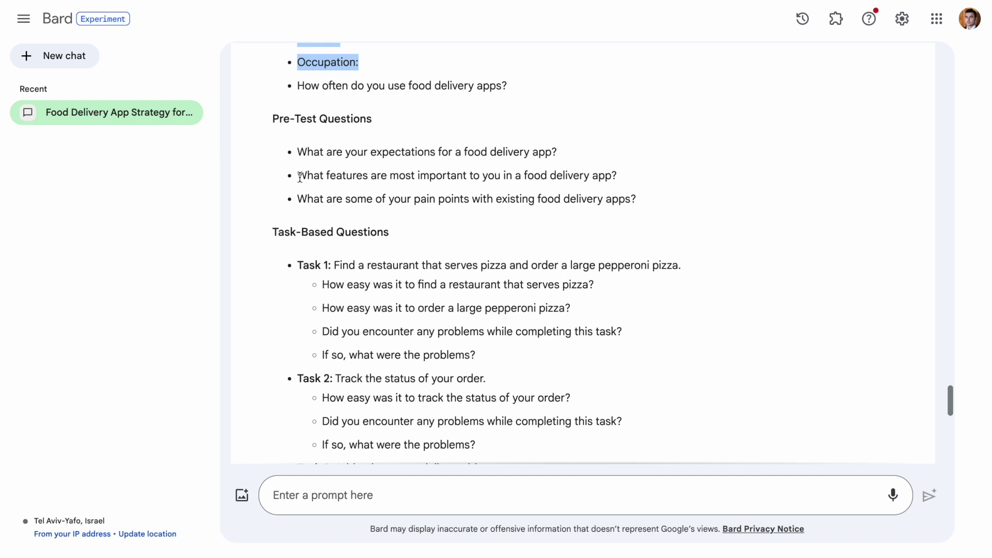
pyautogui.scroll(-2, 300, 177)
pyautogui.moveTo(271, 156); pyautogui.dragTo(389, 159)
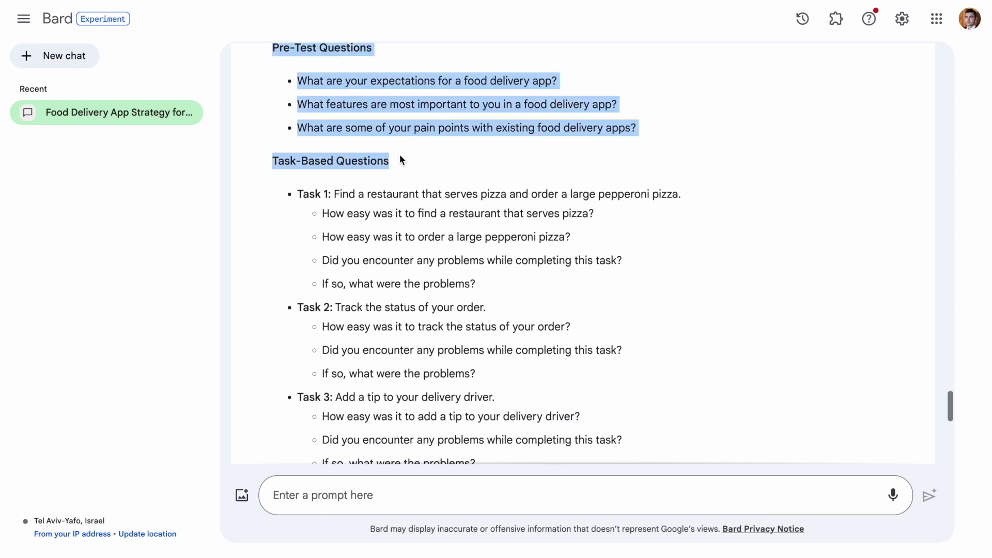
pyautogui.scroll(-1, 369, 172)
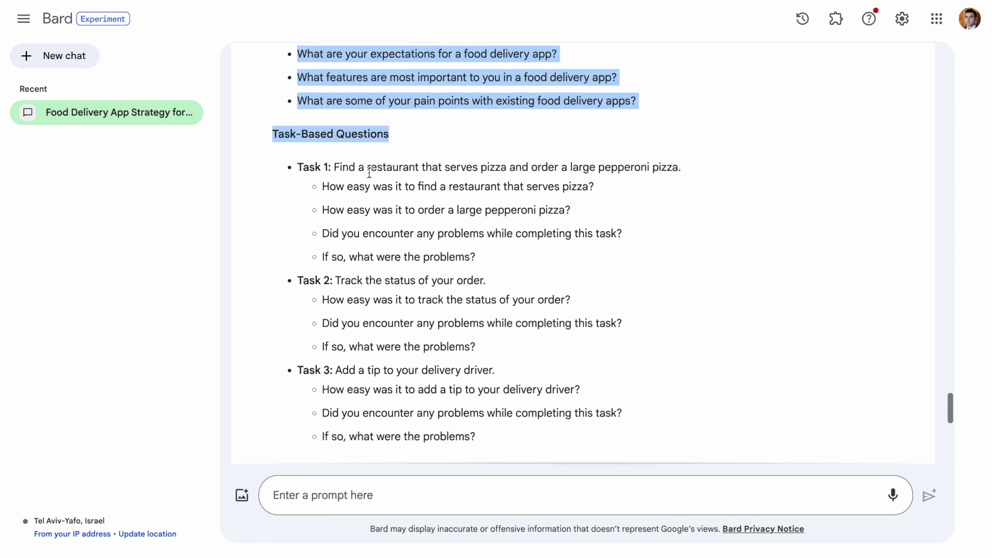
pyautogui.click(335, 168)
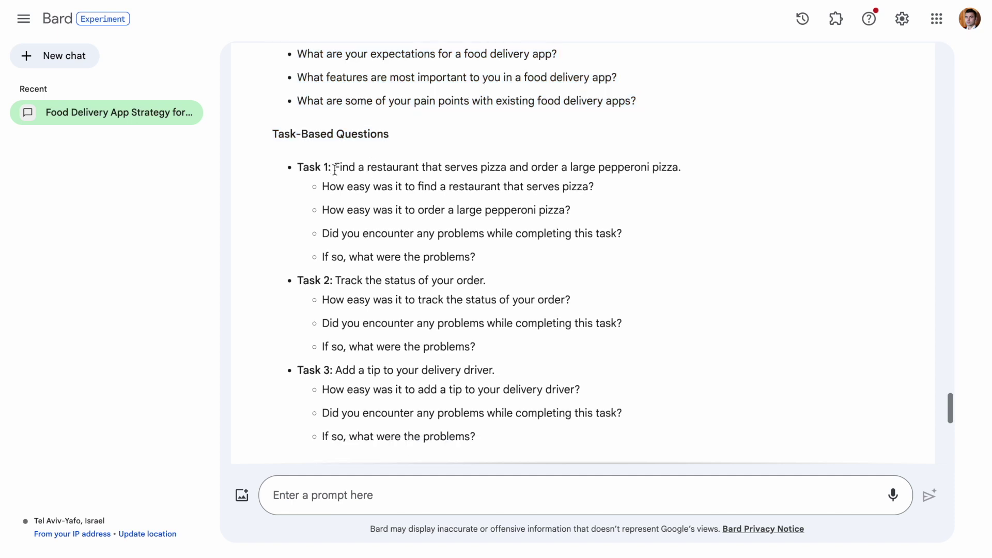
pyautogui.moveTo(335, 168); pyautogui.dragTo(506, 260)
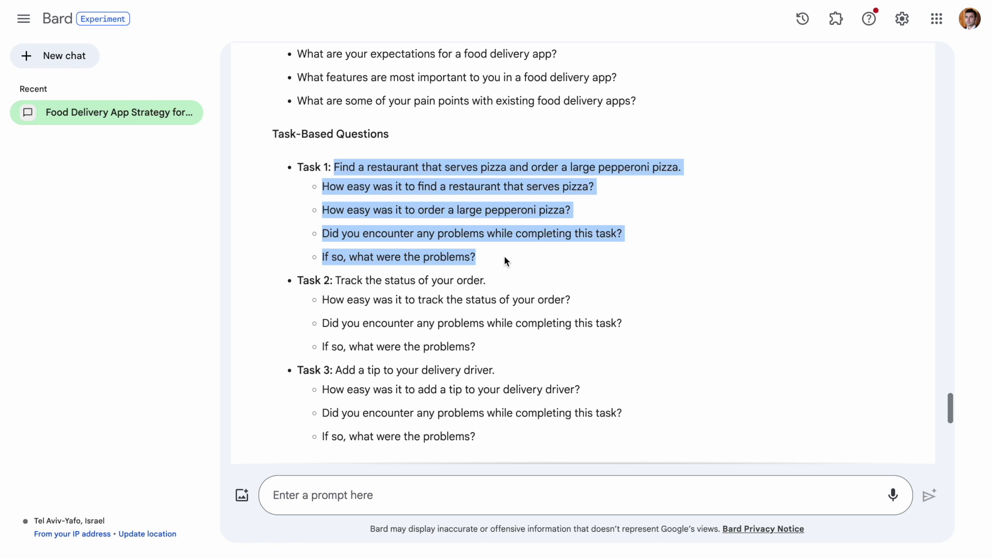
pyautogui.scroll(-3, 504, 255)
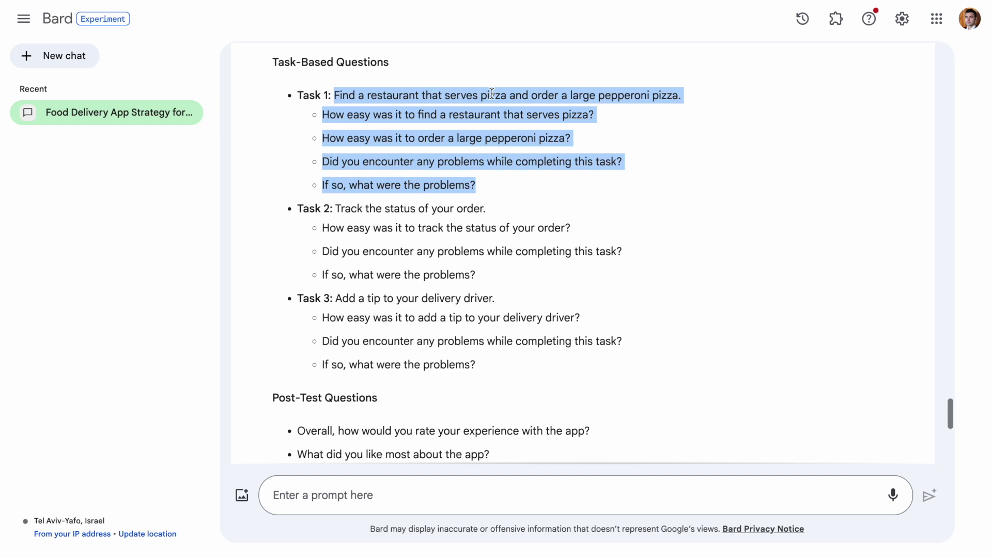
pyautogui.scroll(-1, 433, 181)
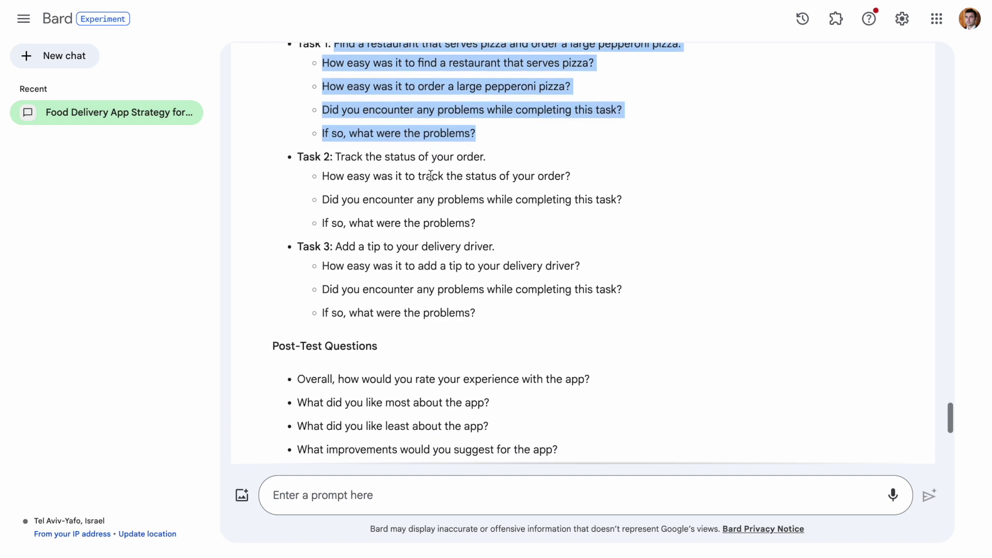
pyautogui.scroll(-3, 466, 175)
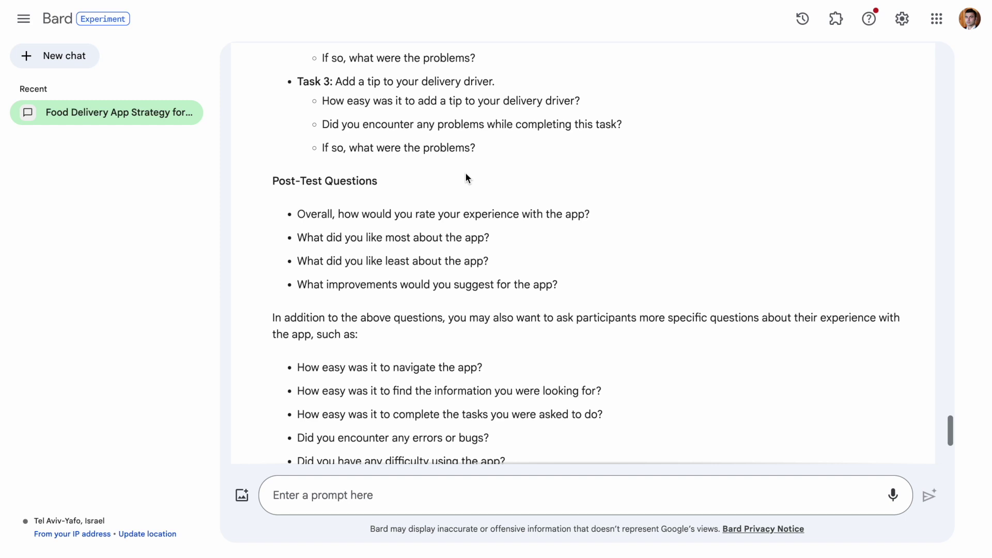
pyautogui.scroll(-1, 465, 174)
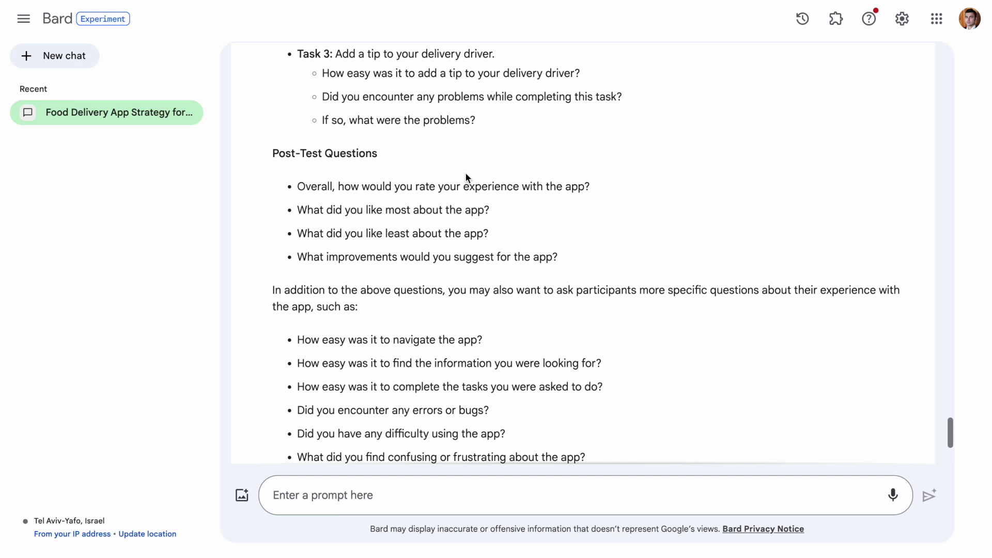
pyautogui.scroll(-1, 466, 176)
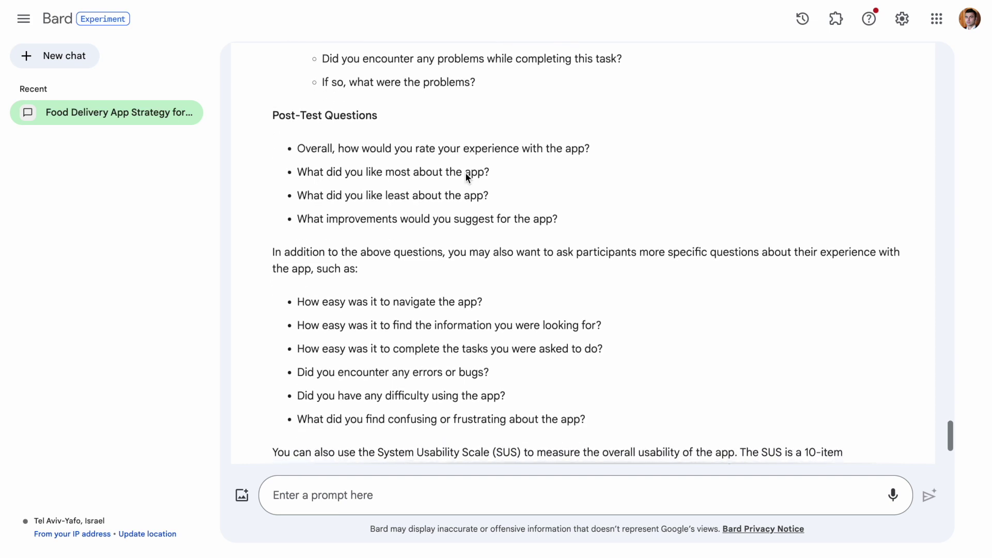
pyautogui.scroll(-2, 466, 173)
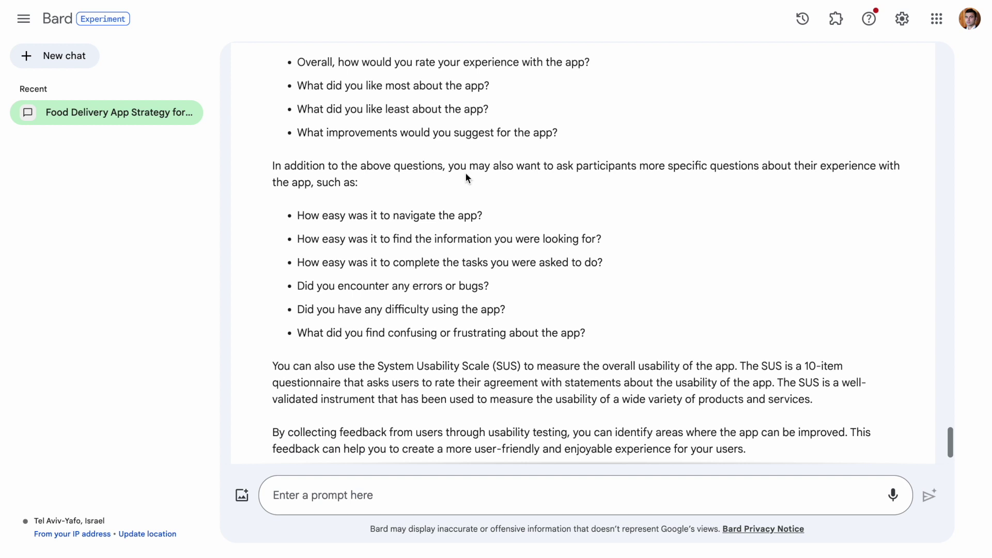
pyautogui.scroll(-1, 465, 177)
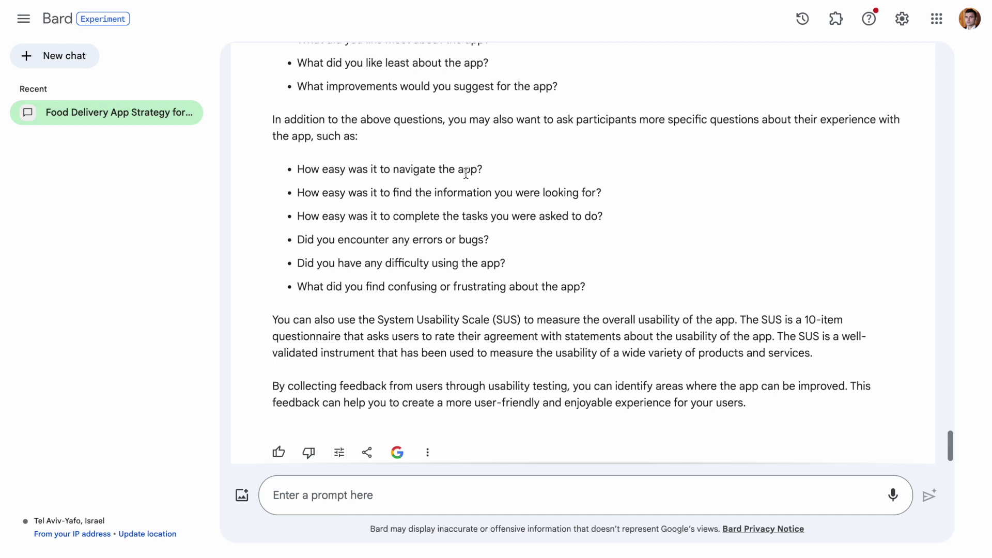
pyautogui.moveTo(377, 319); pyautogui.dragTo(524, 319)
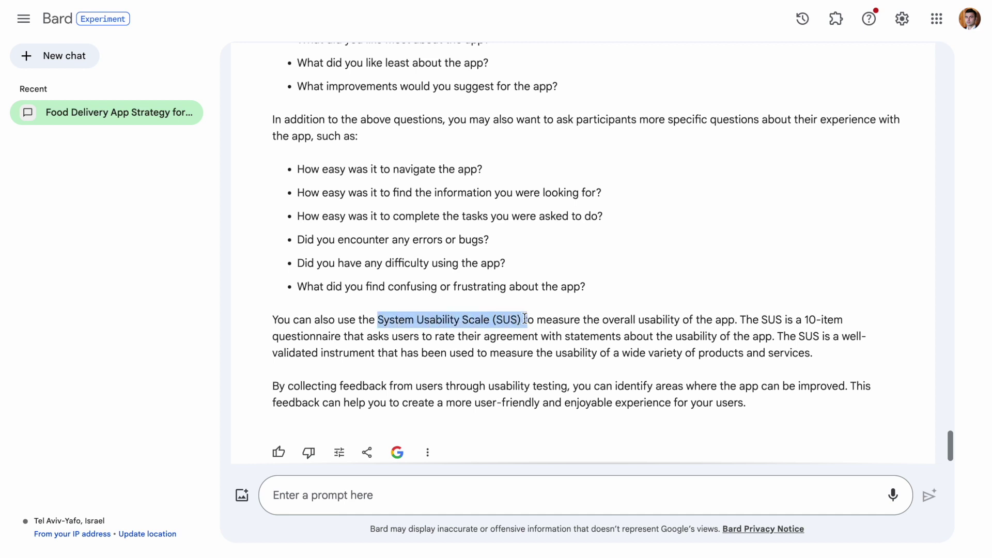
pyautogui.scroll(-1, 525, 318)
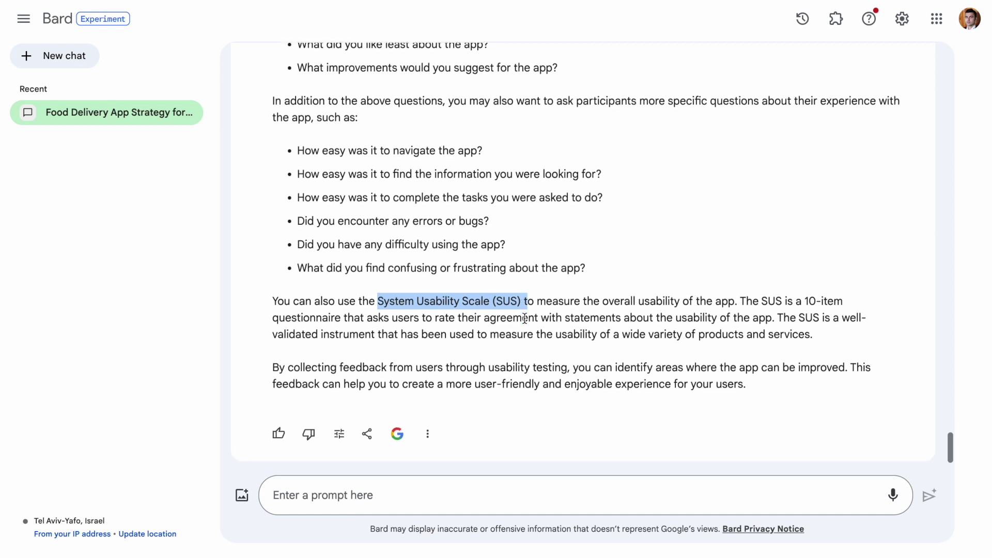
pyautogui.scroll(12, 524, 318)
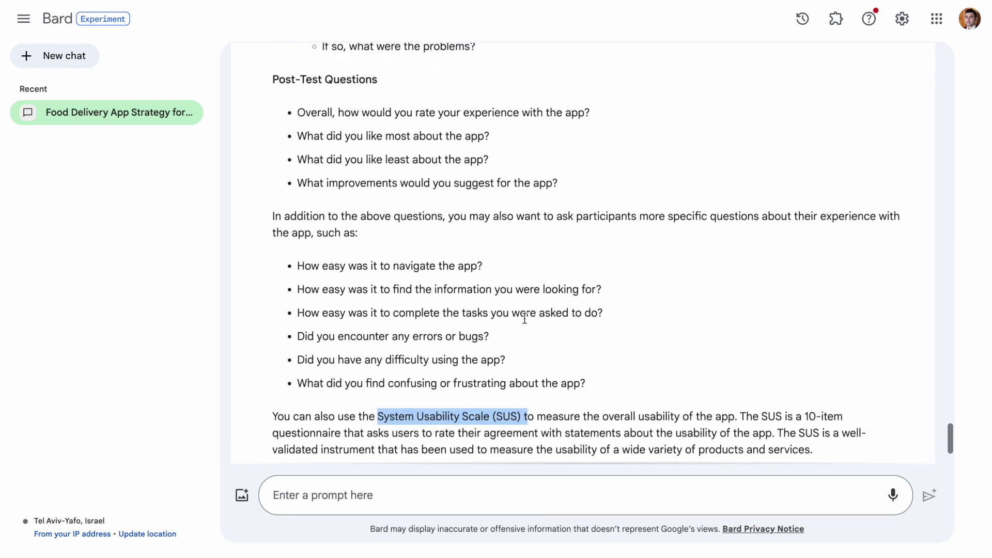
pyautogui.scroll(2, 524, 319)
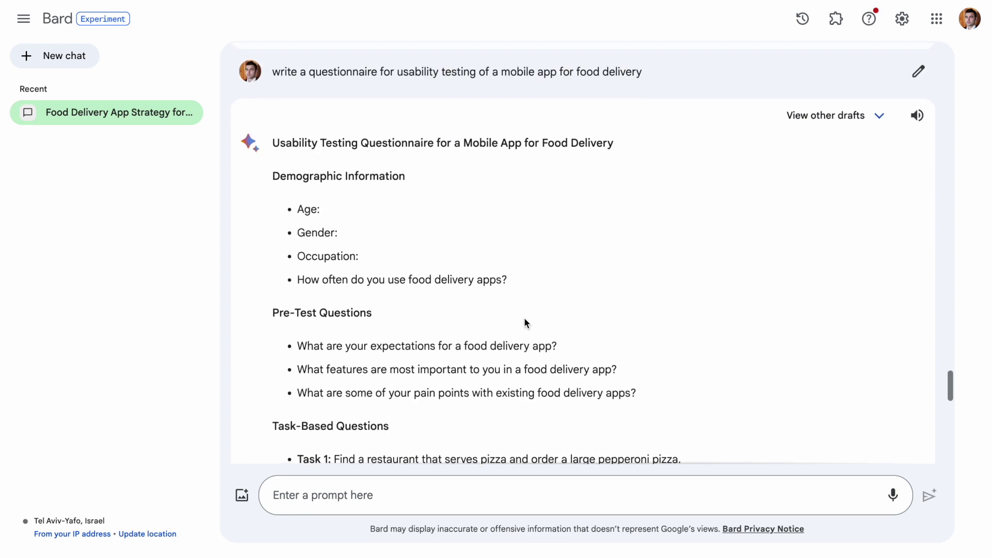
pyautogui.scroll(-15, 524, 319)
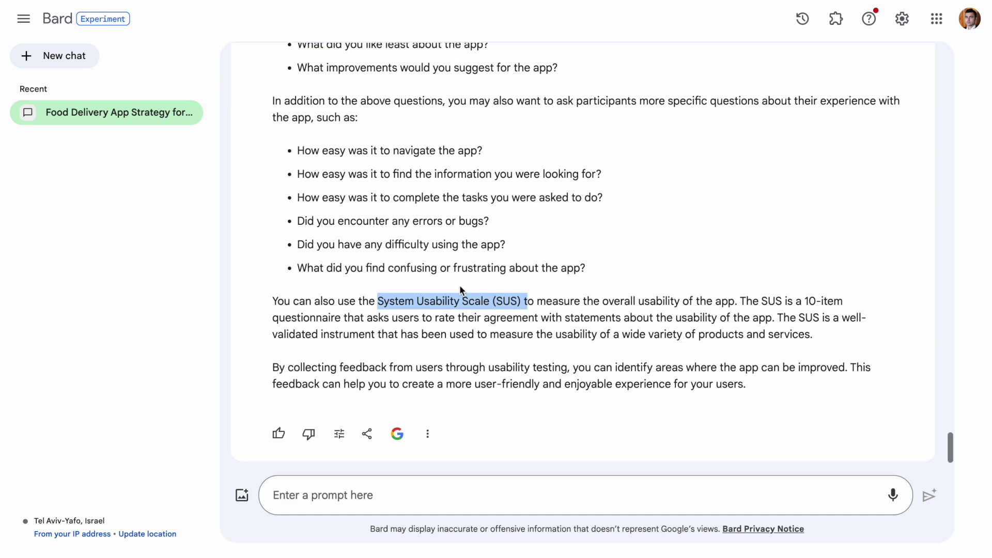
# Step: Create and copy a public link sharing this questionnaire prompt and response
pyautogui.click(369, 437)
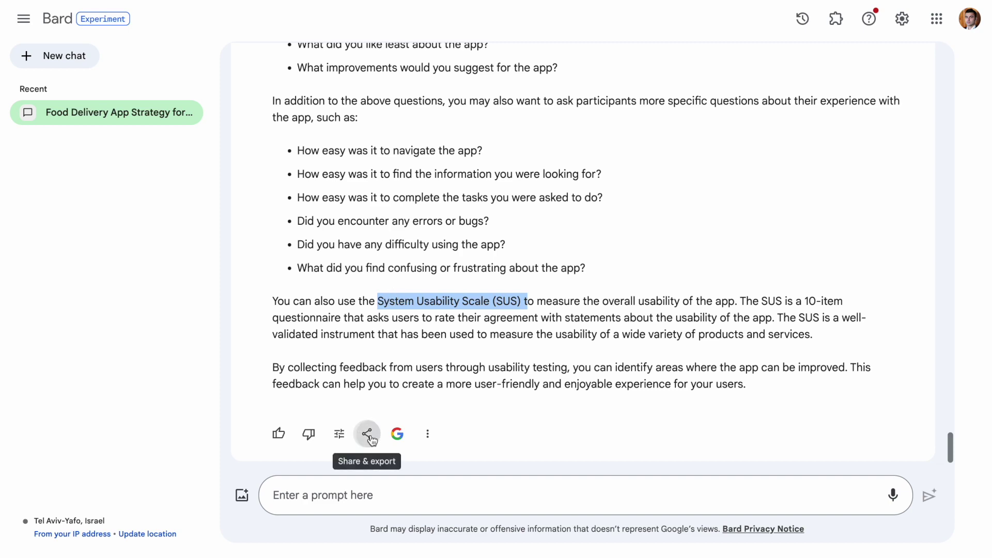
pyautogui.click(418, 335)
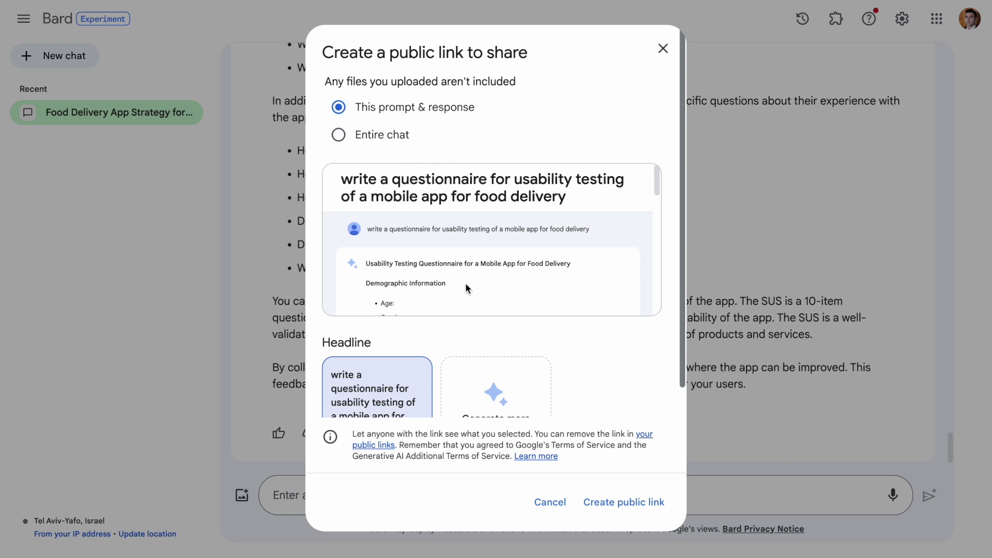
pyautogui.scroll(-10, 537, 238)
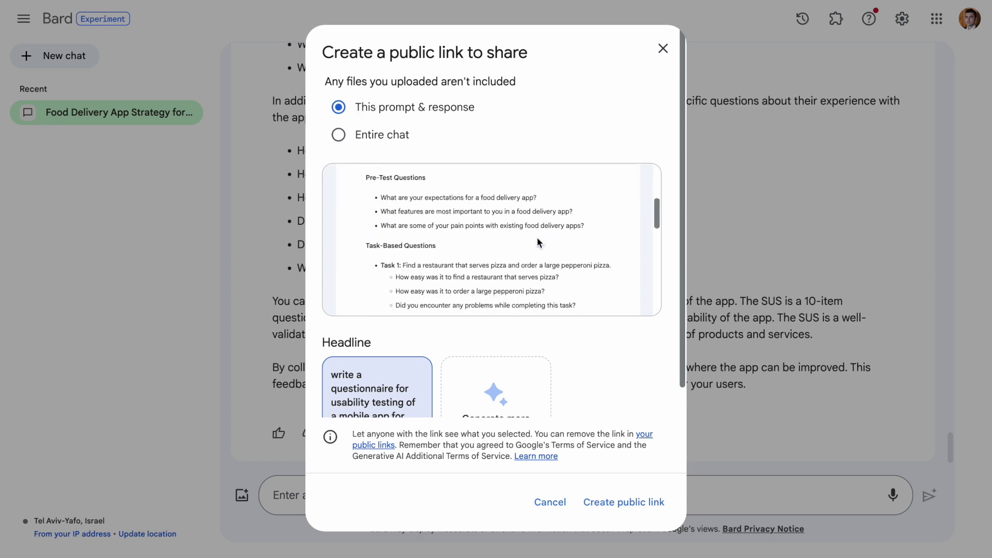
pyautogui.scroll(-1, 635, 379)
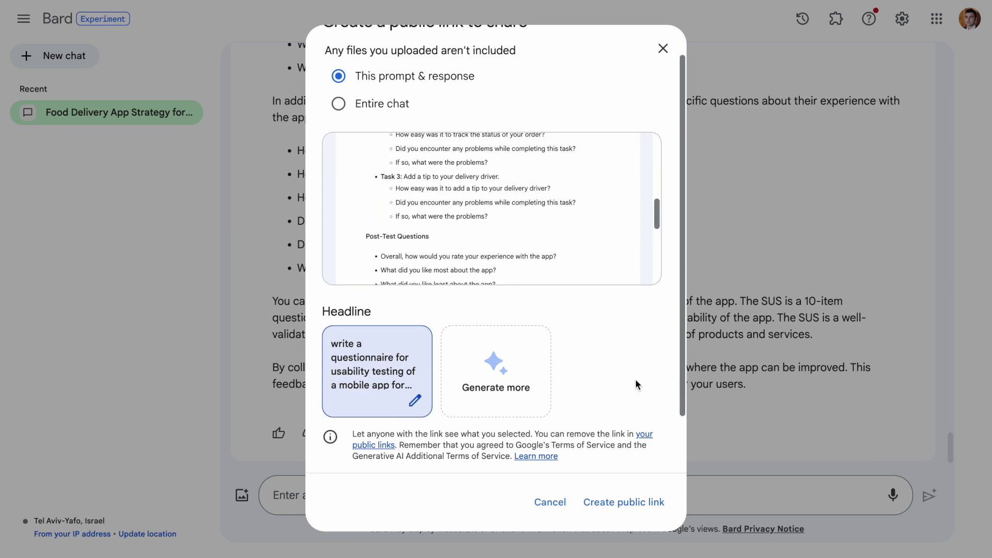
pyautogui.click(637, 501)
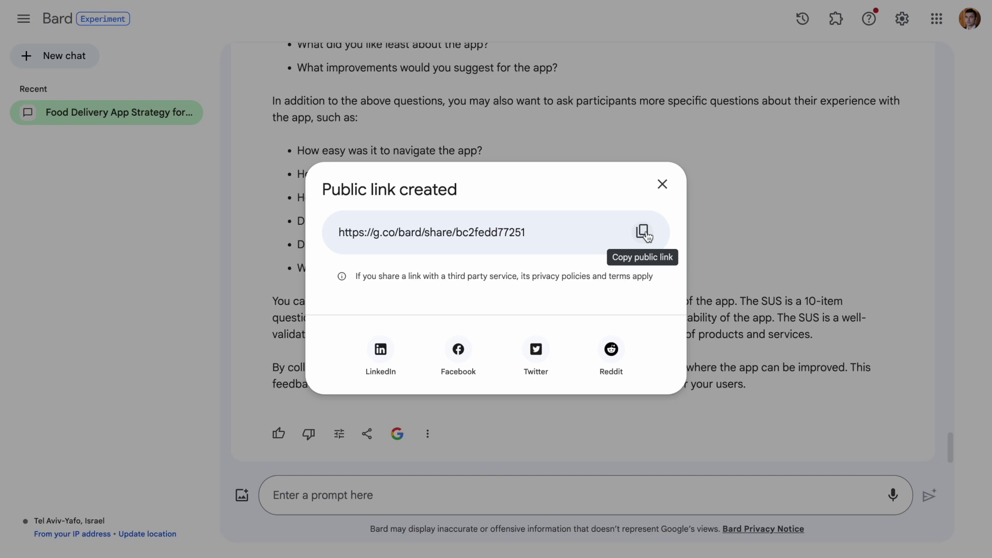
pyautogui.click(645, 234)
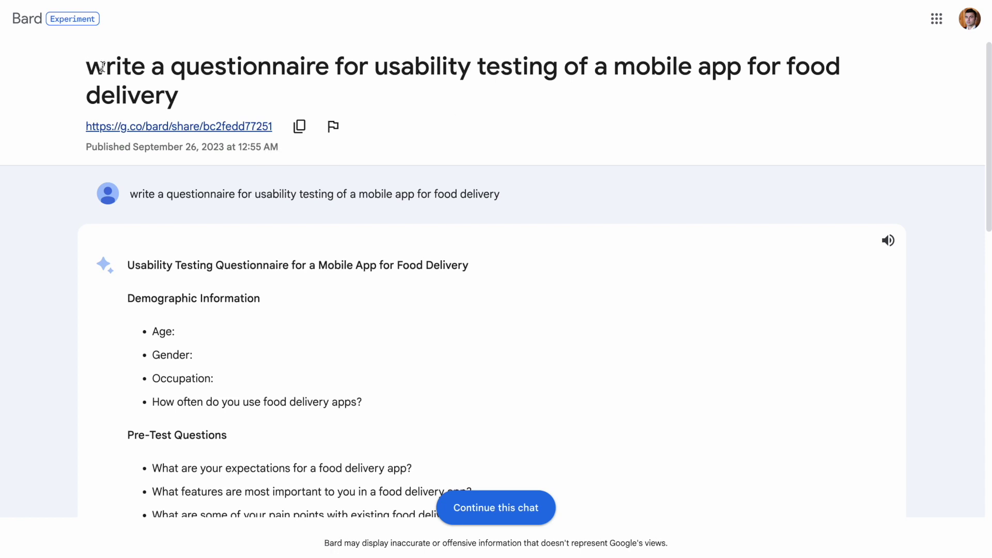
# Step: Review the published questionnaire page down to the SUS suggestion and closing note
pyautogui.moveTo(96, 66); pyautogui.dragTo(191, 97)
pyautogui.scroll(-3, 176, 278)
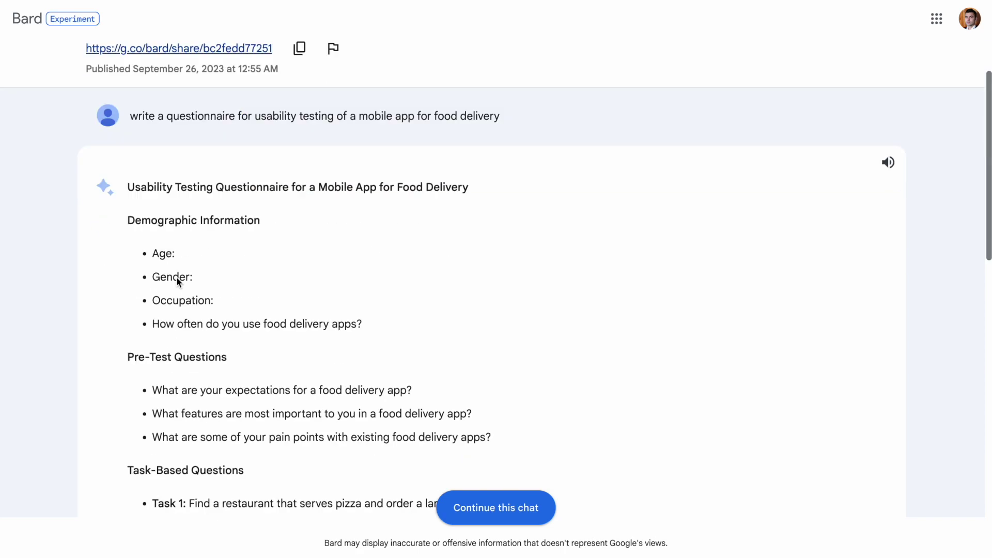
pyautogui.scroll(-15, 177, 279)
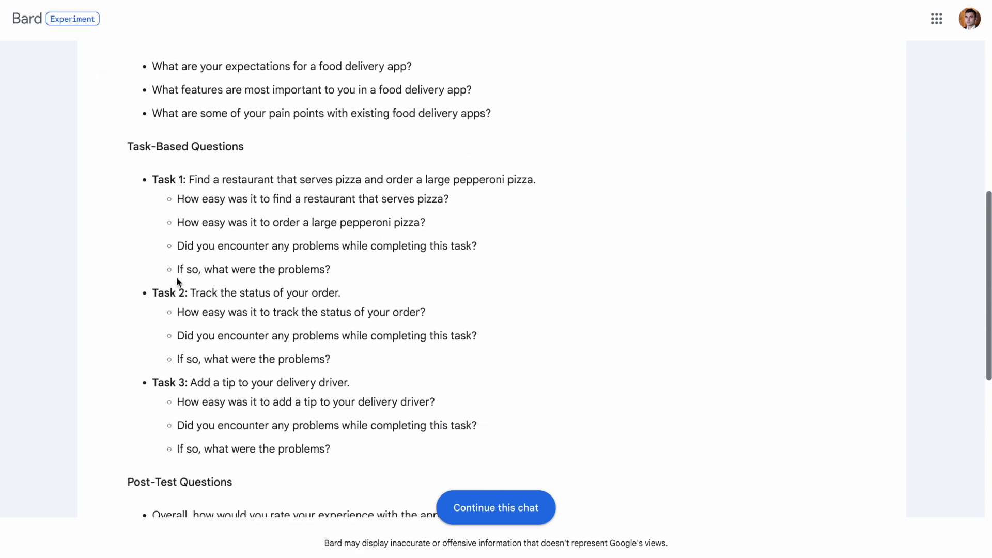
pyautogui.scroll(2, 176, 277)
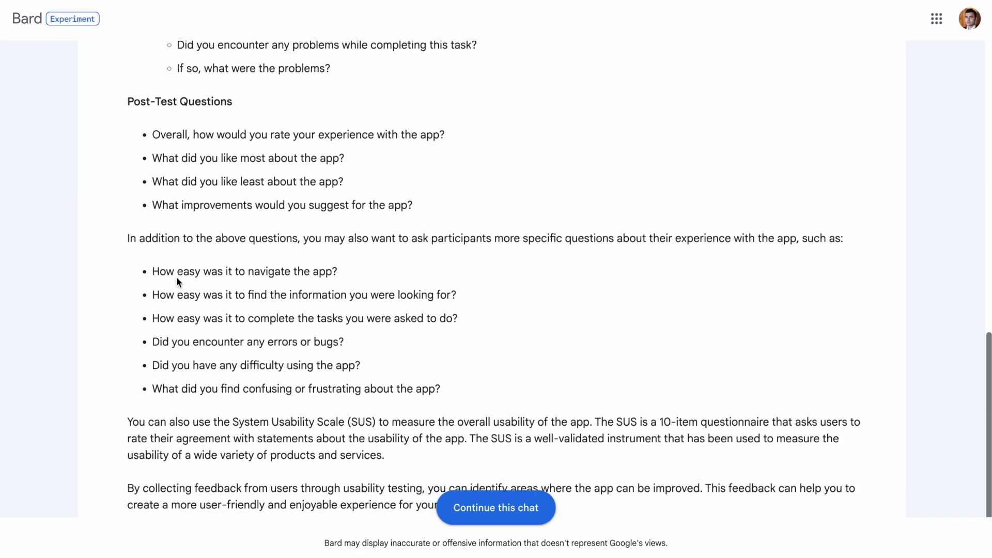
pyautogui.scroll(-3, 175, 277)
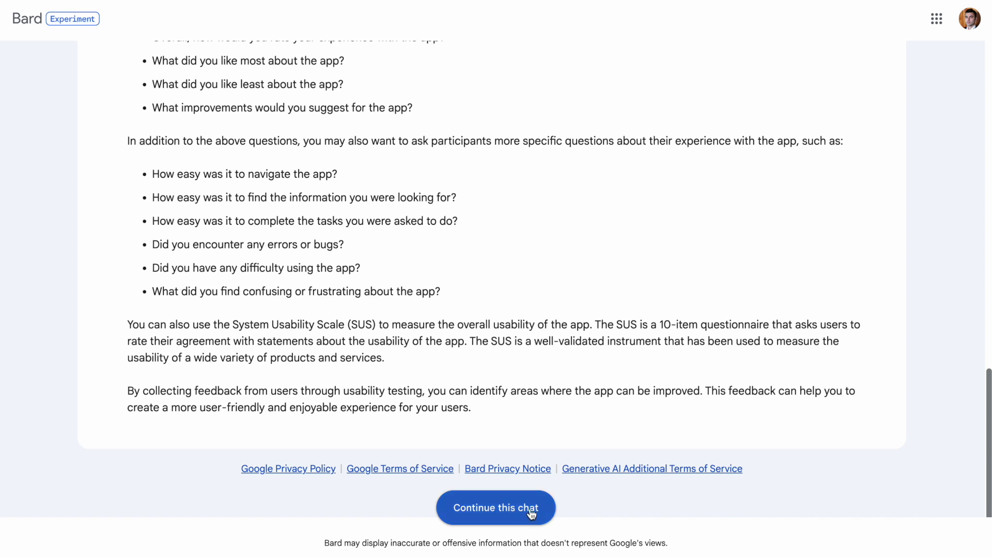